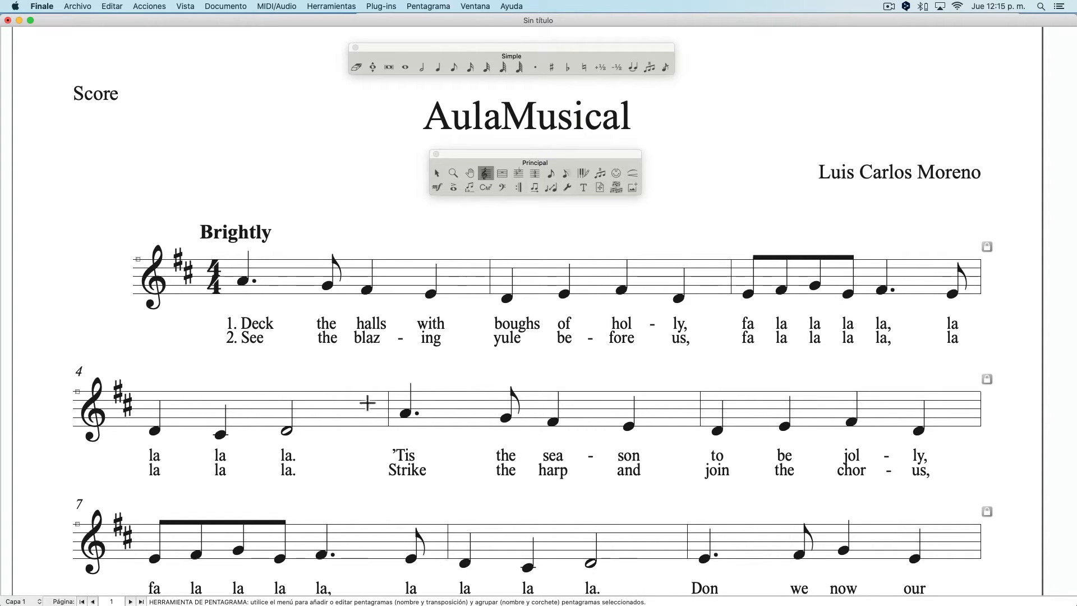
Apply the staff style "1-line Staff: Short Barline" to measures 5 and 6
{"action": "left_click", "coordinate": [477, 410]}
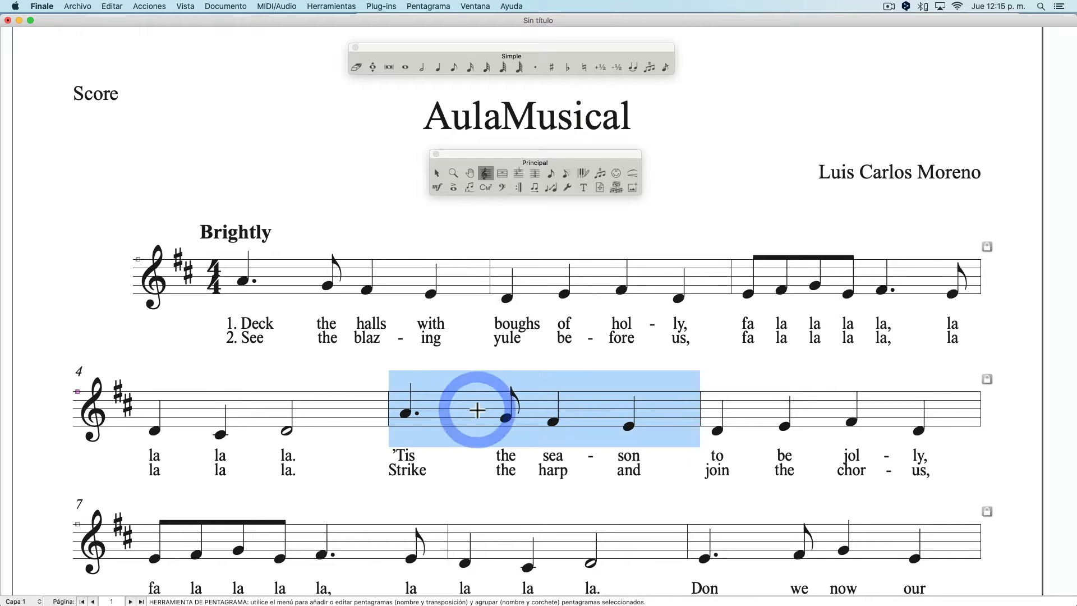
{"action": "left_click", "coordinate": [753, 408], "text": "shift"}
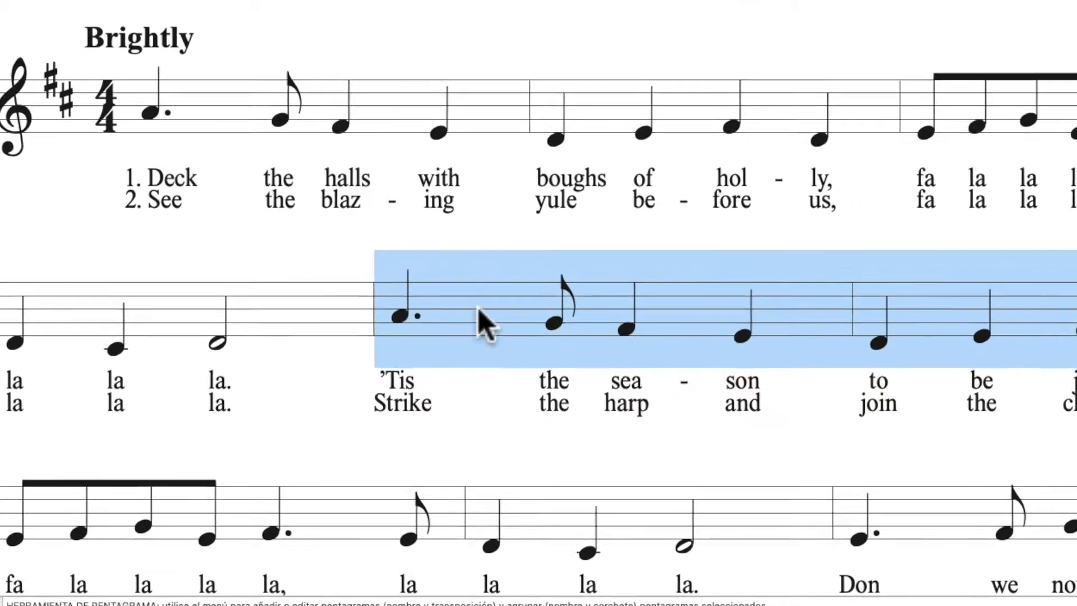
{"action": "right_click", "coordinate": [456, 408]}
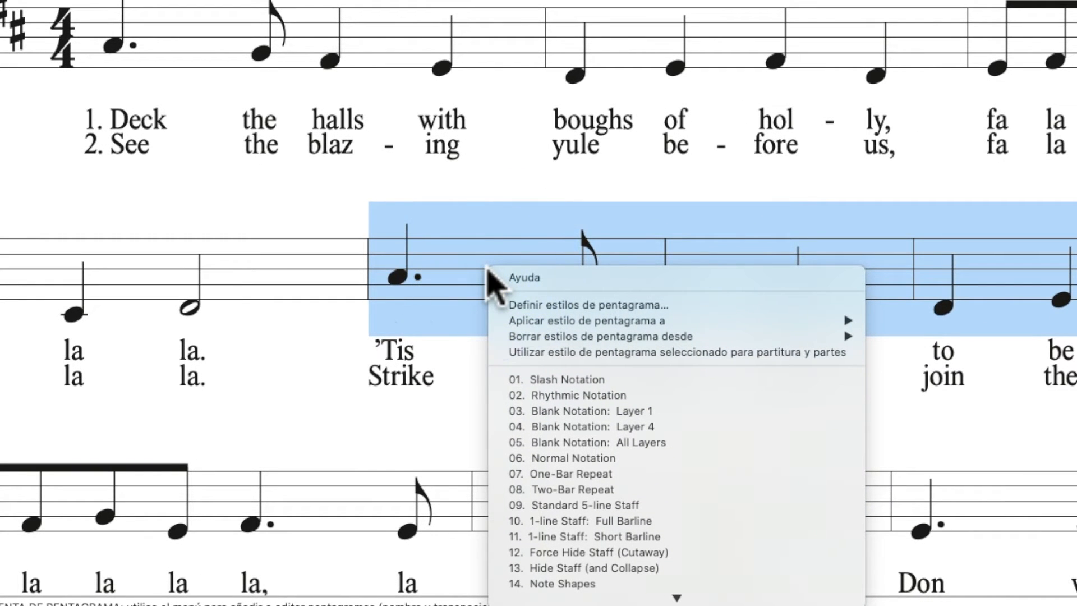
{"action": "mouse_move", "coordinate": [613, 320]}
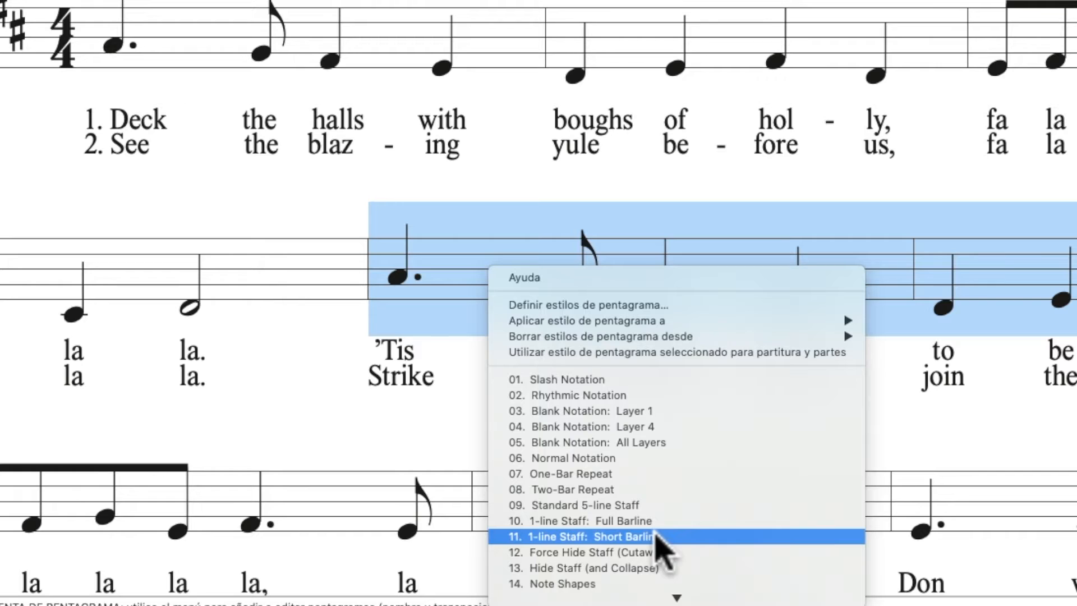
{"action": "left_click", "coordinate": [656, 537]}
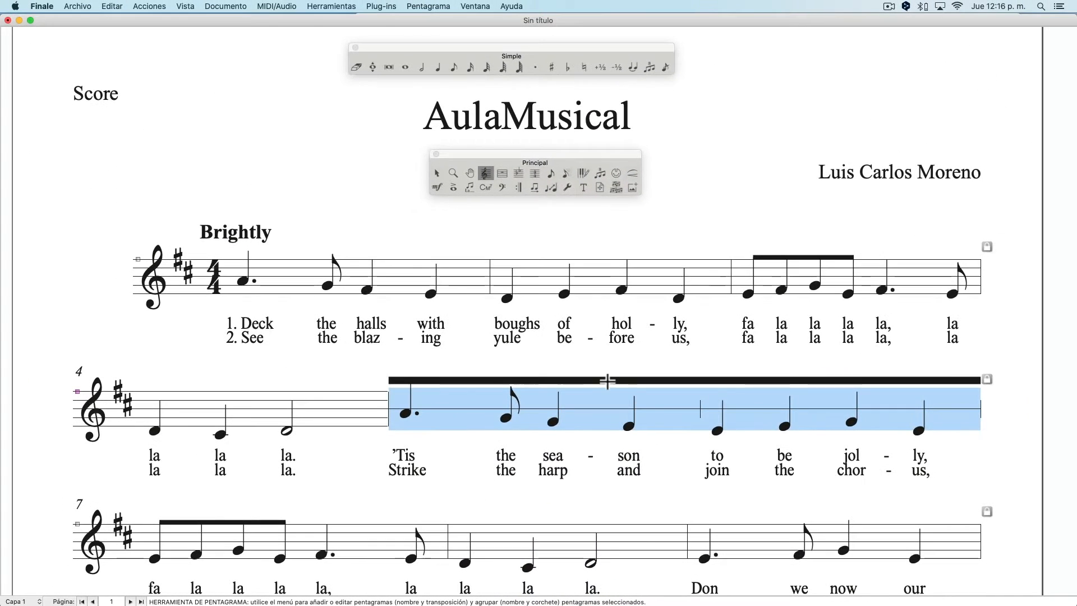
{"action": "left_click", "coordinate": [997, 439]}
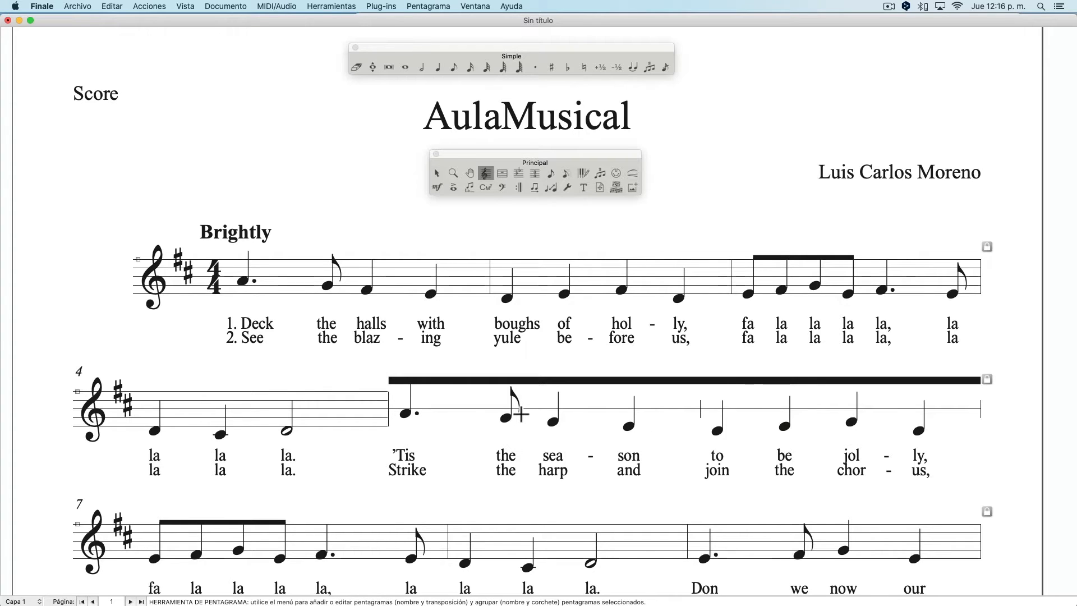
Put all notes of measures 5 and 6 on the single staff line as B with the Una sola nota plug-in
{"action": "left_click", "coordinate": [437, 173]}
{"action": "left_click", "coordinate": [459, 418]}
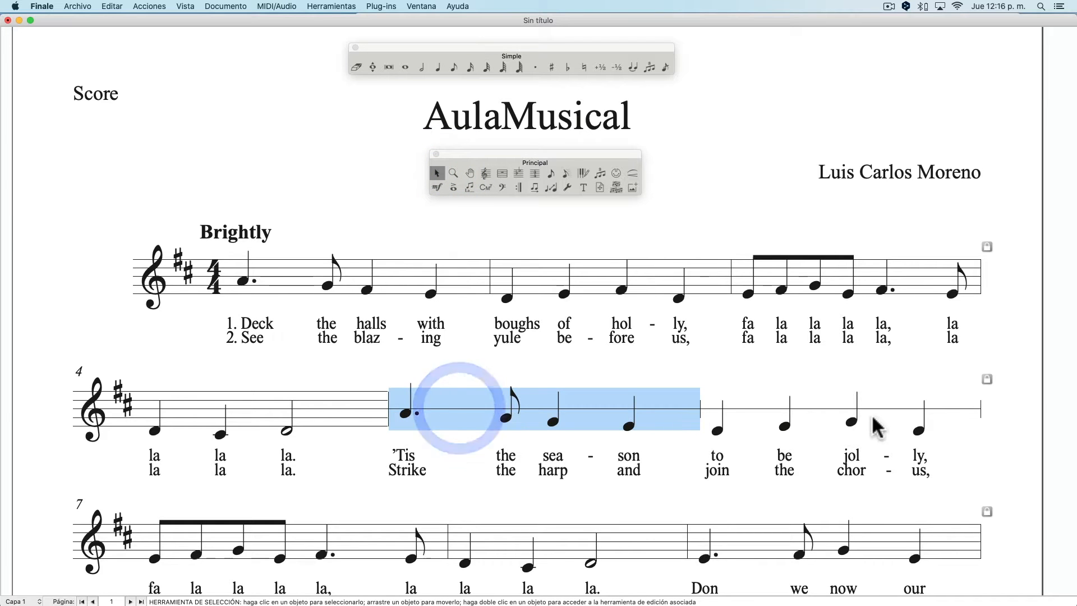
{"action": "left_click", "coordinate": [885, 405], "text": "shift"}
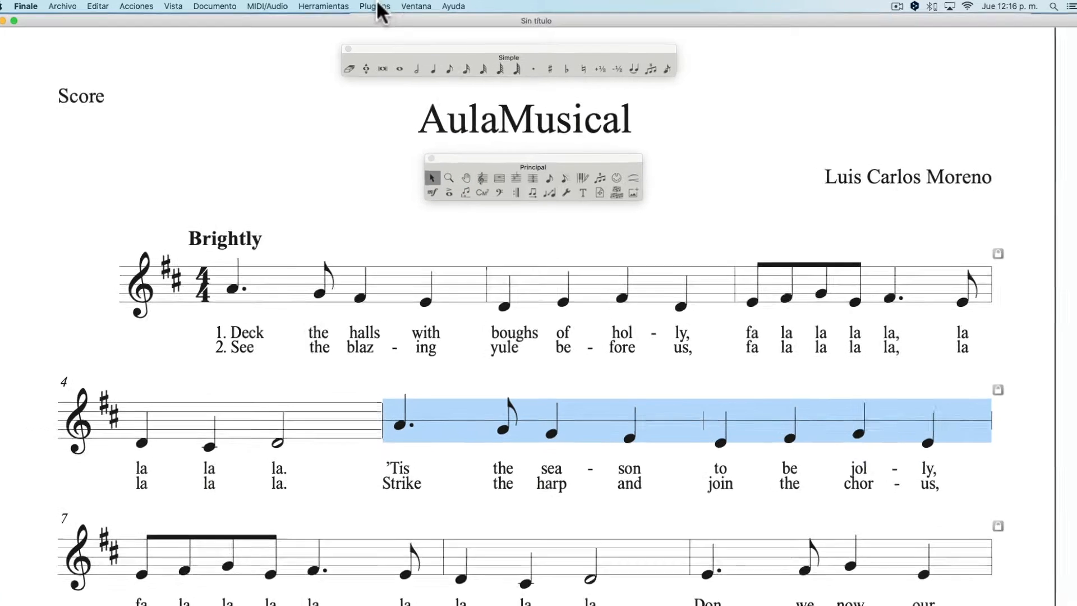
{"action": "left_click", "coordinate": [379, 6]}
{"action": "mouse_move", "coordinate": [403, 42]}
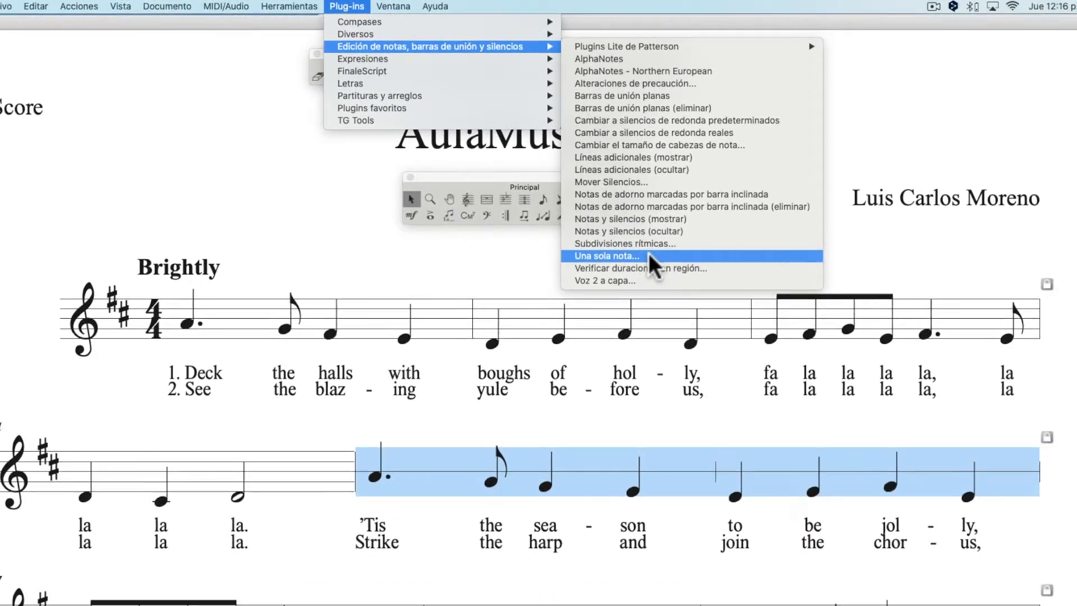
{"action": "left_click", "coordinate": [654, 384]}
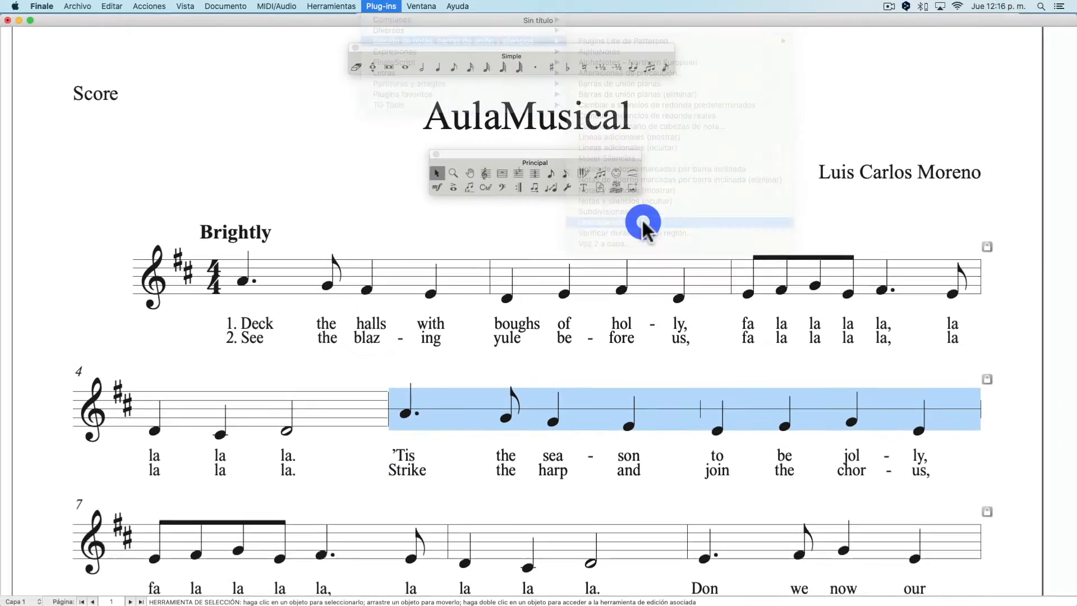
{"action": "left_click", "coordinate": [555, 181]}
{"action": "type", "text": "B5"}
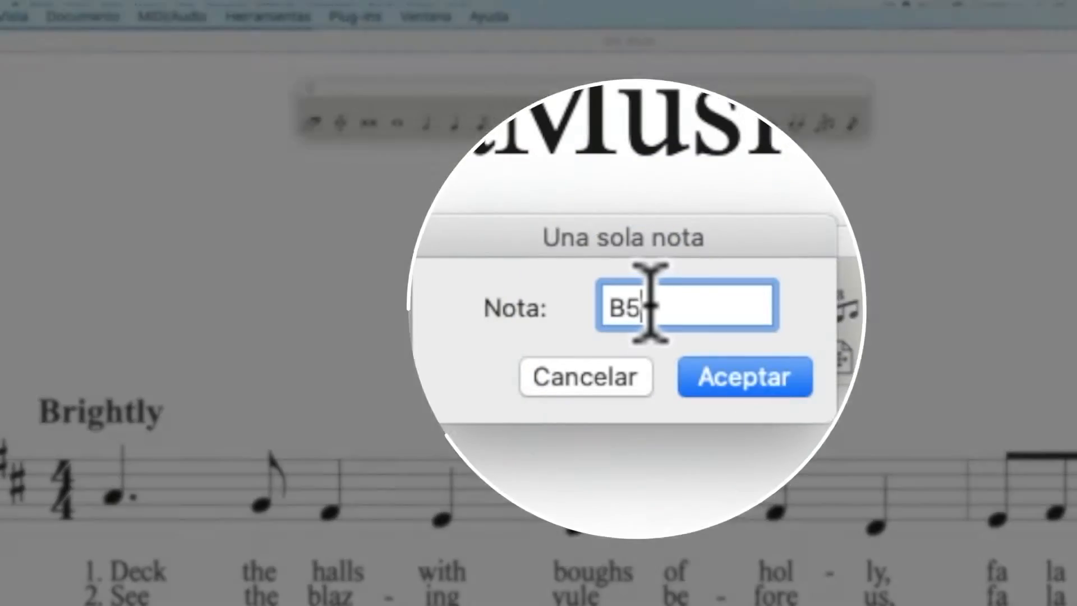
{"action": "key", "text": "BackSpace"}
{"action": "left_click", "coordinate": [744, 378]}
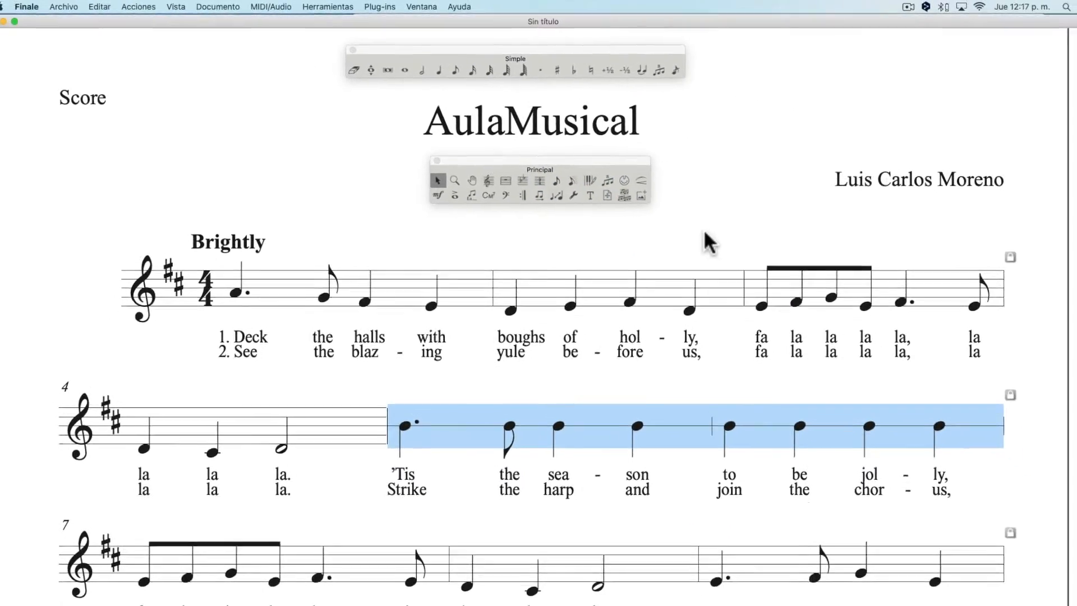
{"action": "left_click", "coordinate": [902, 394]}
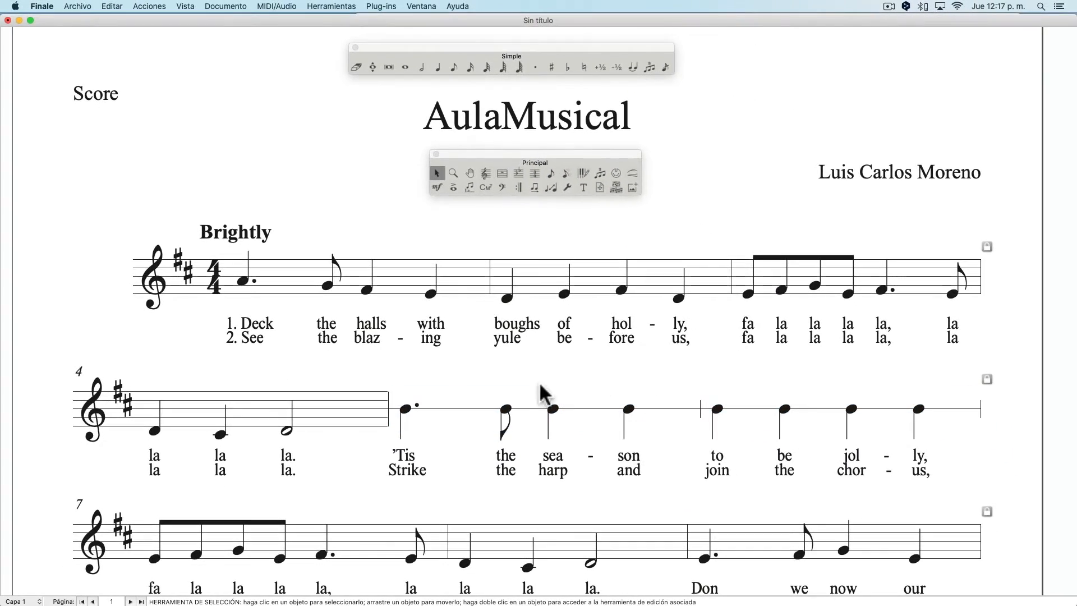
Open the notehead change settings for measures 5 and 6
{"action": "left_click", "coordinate": [448, 405]}
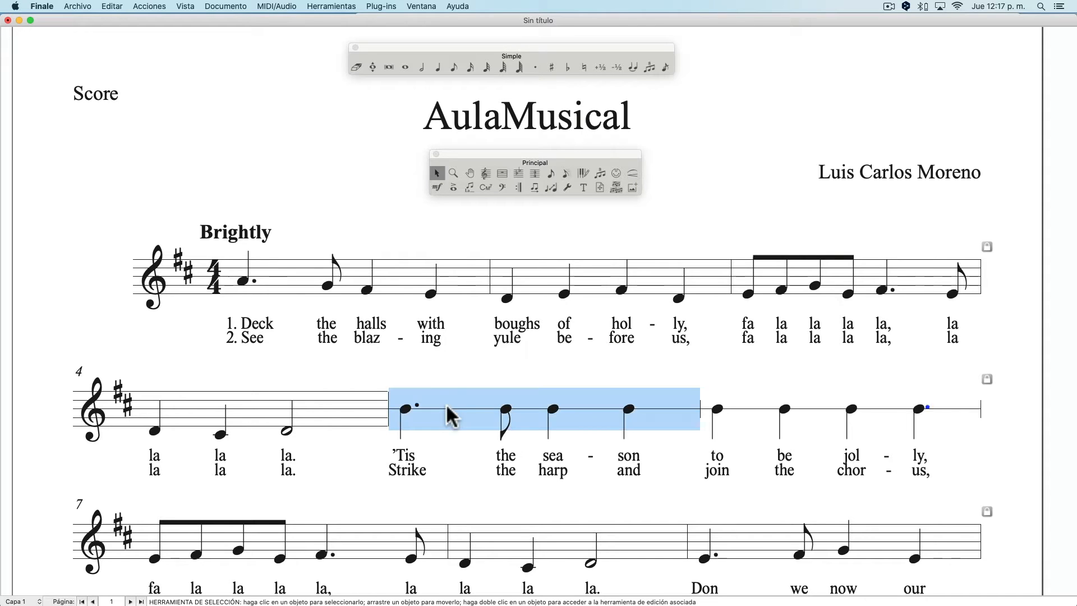
{"action": "left_click", "coordinate": [944, 406], "text": "shift"}
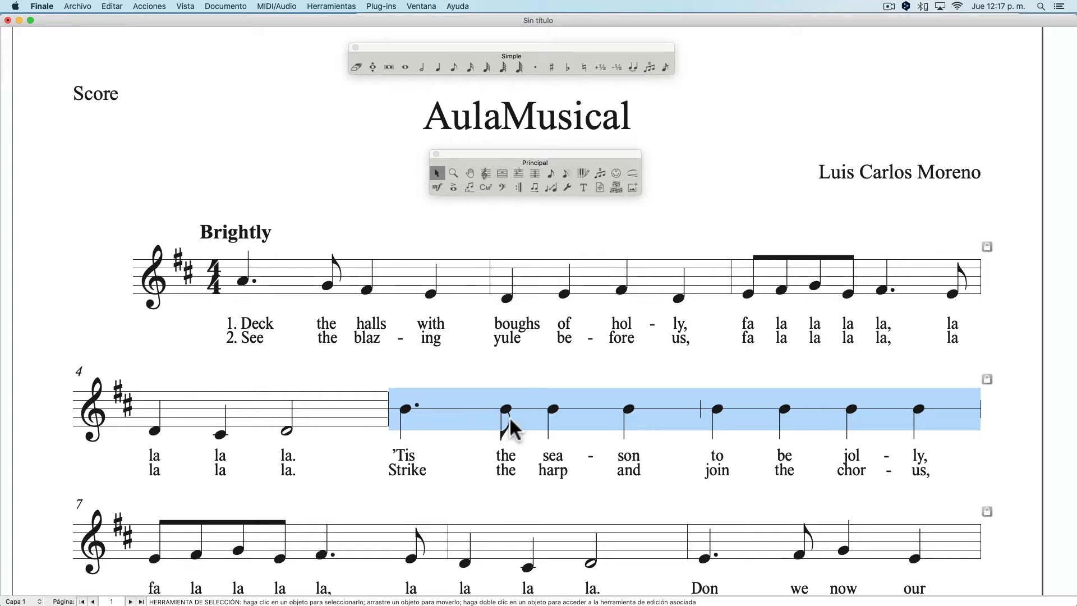
{"action": "left_click", "coordinate": [149, 6]}
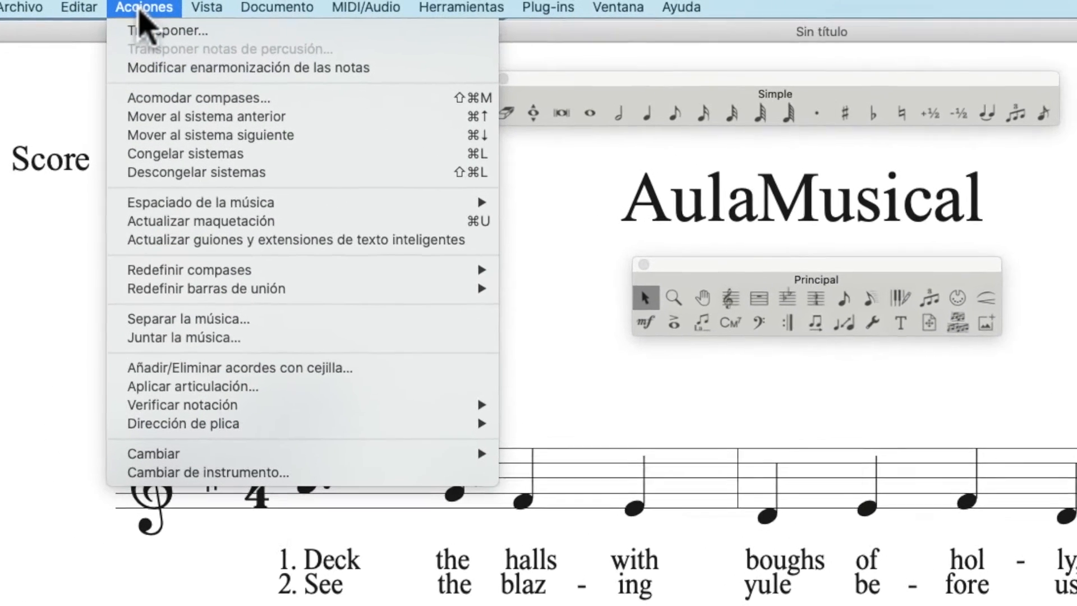
{"action": "mouse_move", "coordinate": [219, 455]}
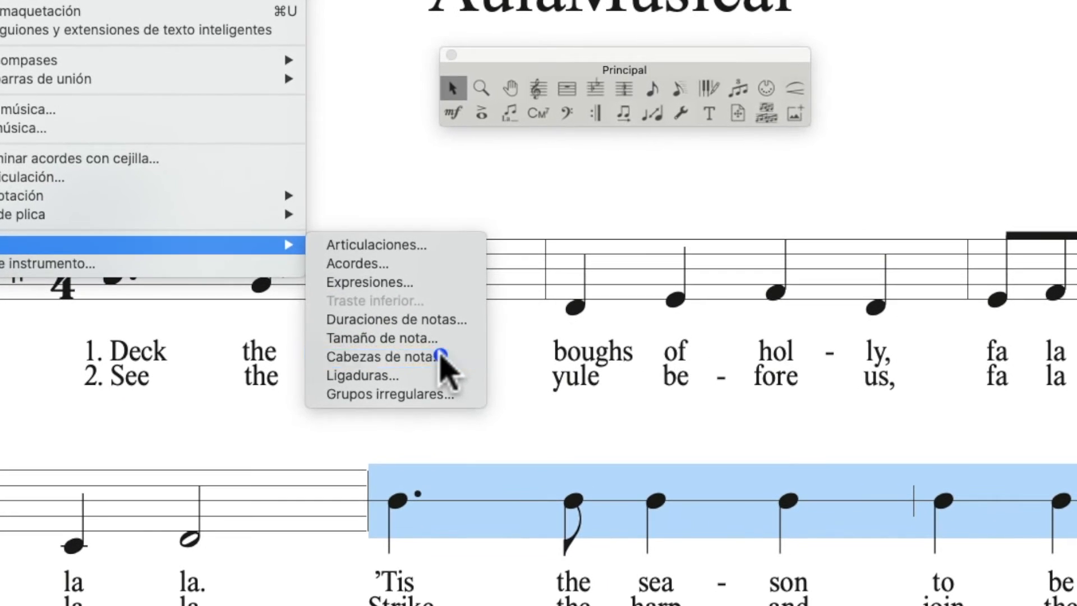
{"action": "left_click", "coordinate": [555, 476]}
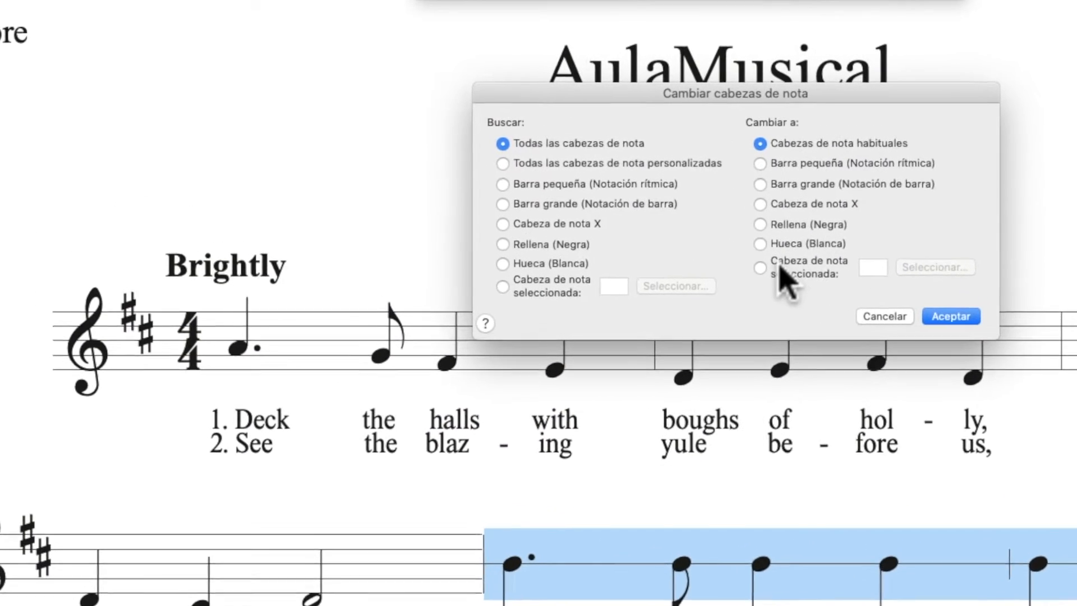
Try to choose an X-shaped symbol as the selected replacement notehead by searching the symbols for "x"
{"action": "left_click", "coordinate": [762, 269]}
{"action": "left_click", "coordinate": [934, 267]}
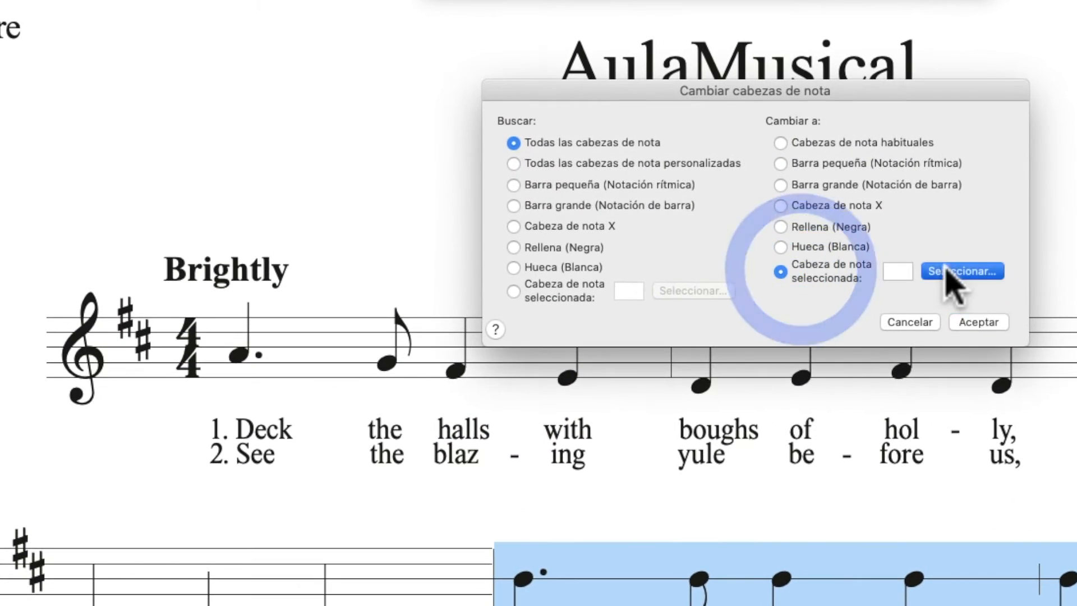
{"action": "scroll", "coordinate": [741, 331], "scroll_direction": "down", "scroll_amount": 15}
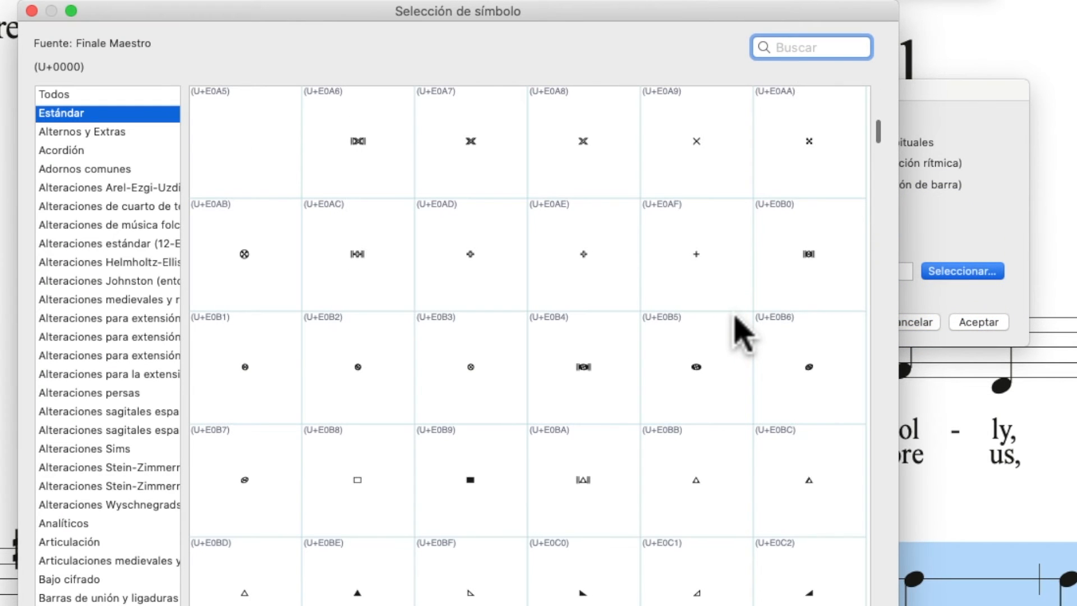
{"action": "scroll", "coordinate": [735, 317], "scroll_direction": "down", "scroll_amount": 12}
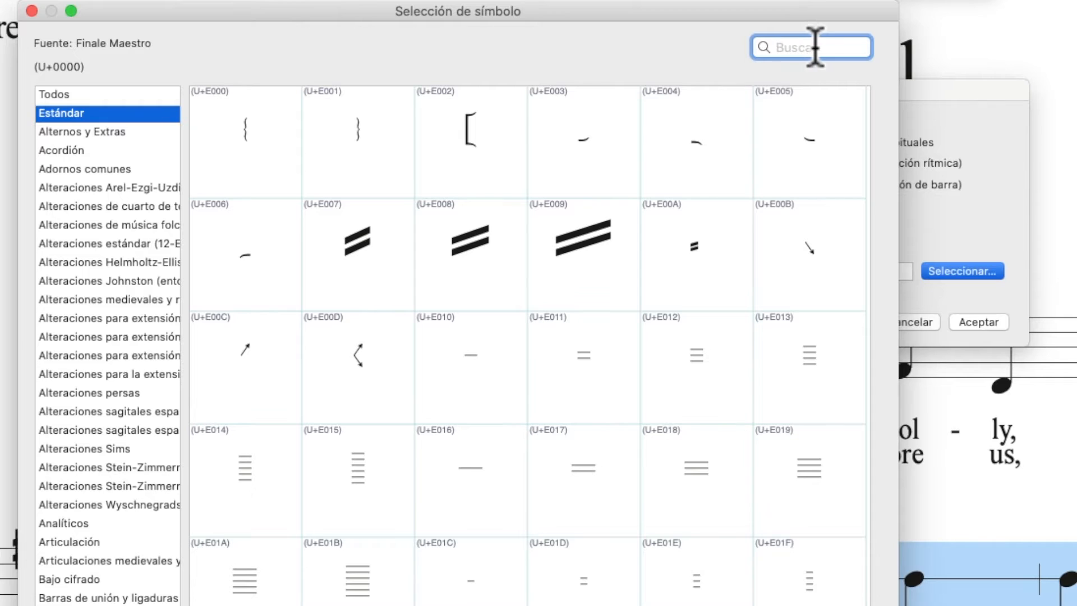
{"action": "type", "text": "x"}
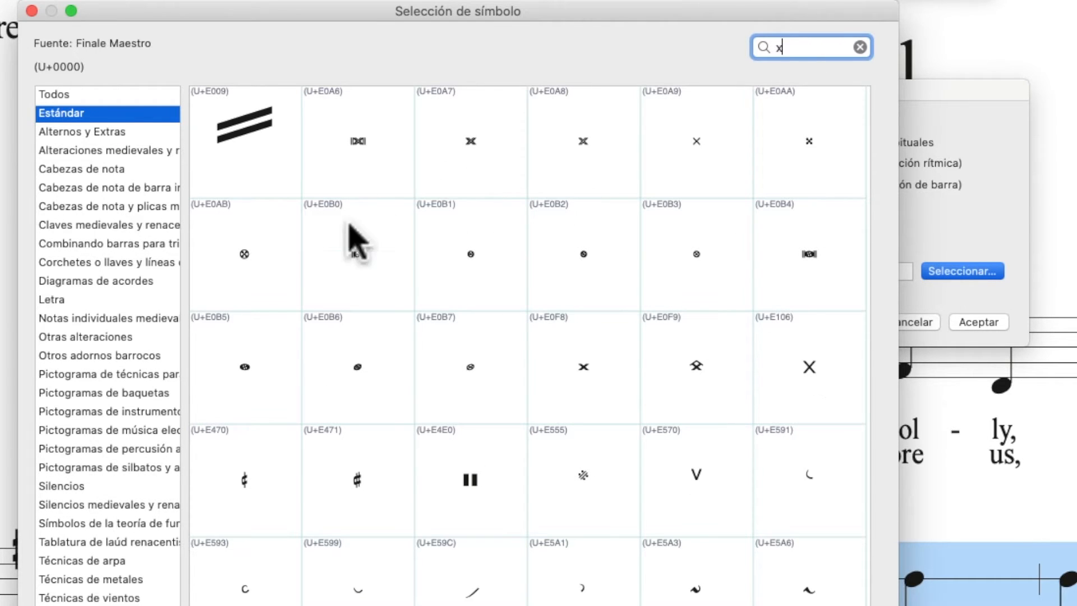
{"action": "left_click", "coordinate": [810, 366]}
{"action": "left_click", "coordinate": [623, 505]}
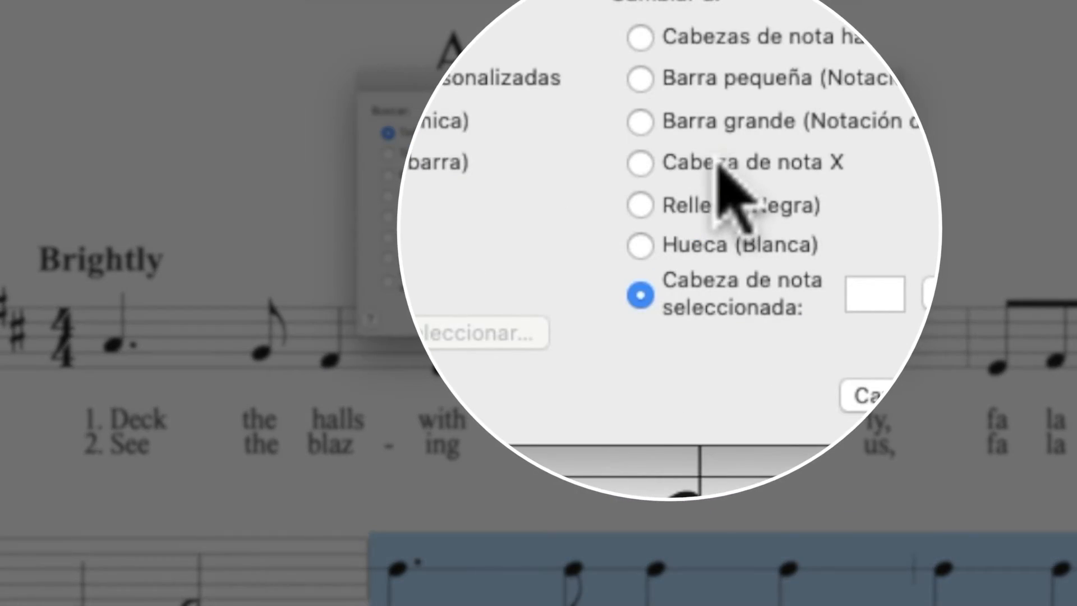
Change all noteheads in measures 5 and 6 to the X notehead (Cabeza de nota X)
{"action": "left_click", "coordinate": [718, 166]}
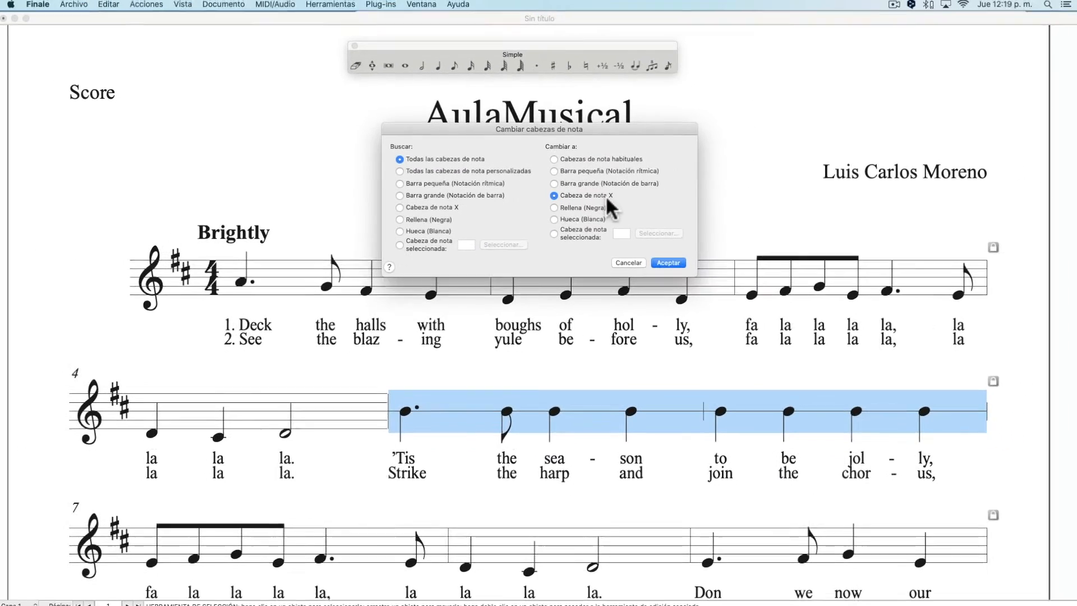
{"action": "left_click", "coordinate": [665, 261]}
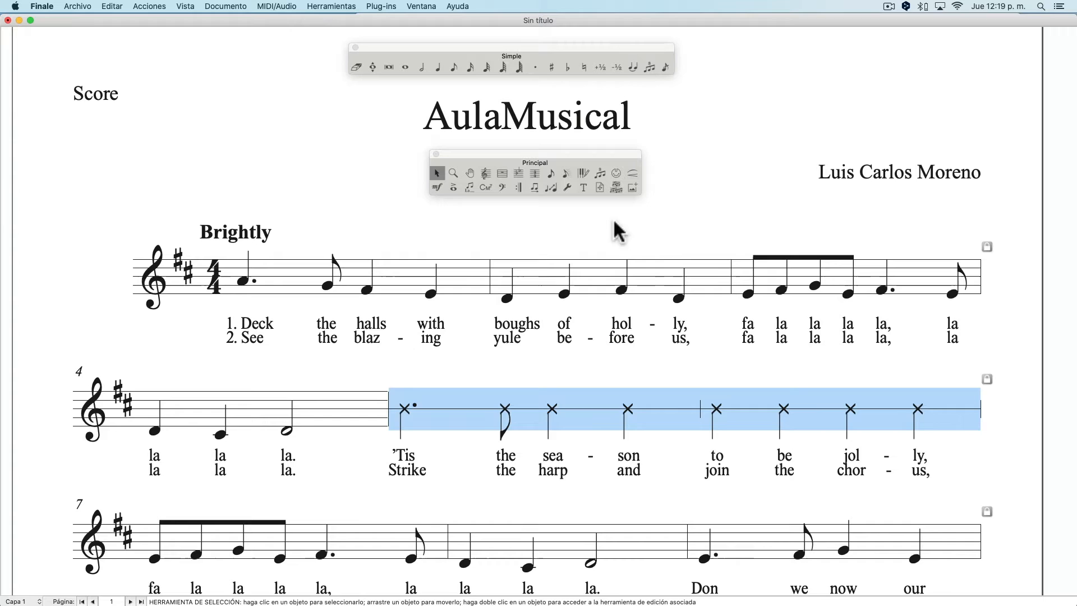
{"action": "left_click", "coordinate": [669, 207]}
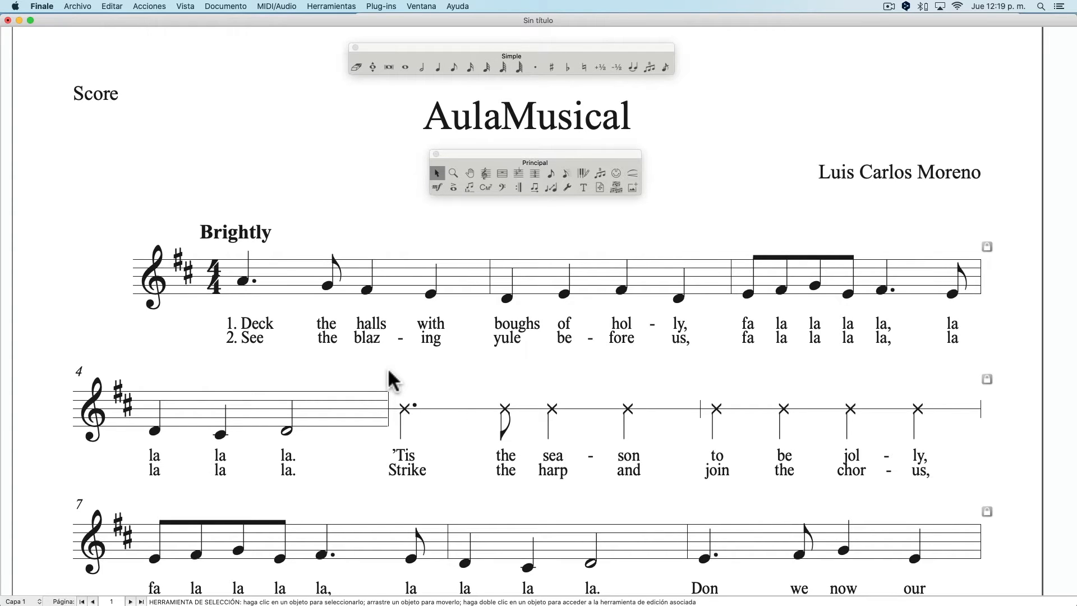
Switch to MuseScore and attach a staff type change to the start of measure 5
{"action": "scroll", "coordinate": [416, 376], "scroll_direction": "down", "scroll_amount": 3}
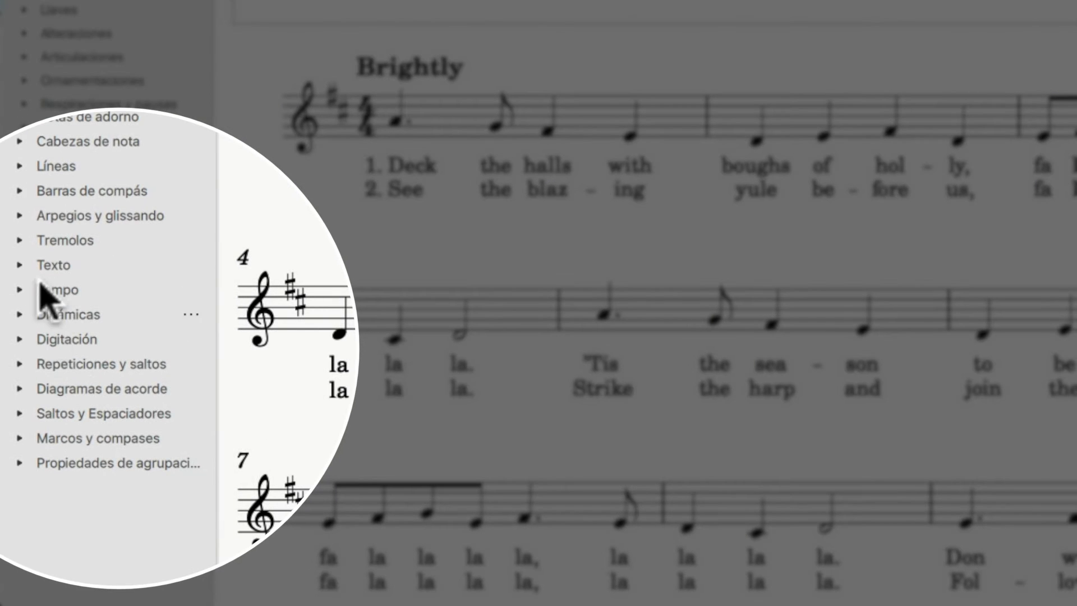
{"action": "left_click", "coordinate": [21, 279]}
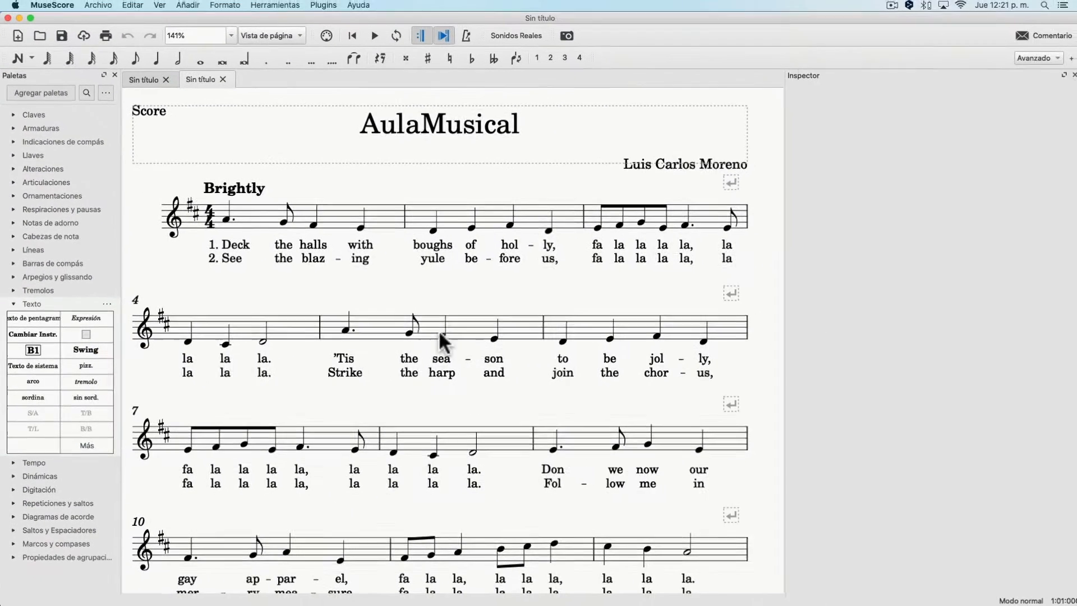
{"action": "left_click", "coordinate": [464, 318]}
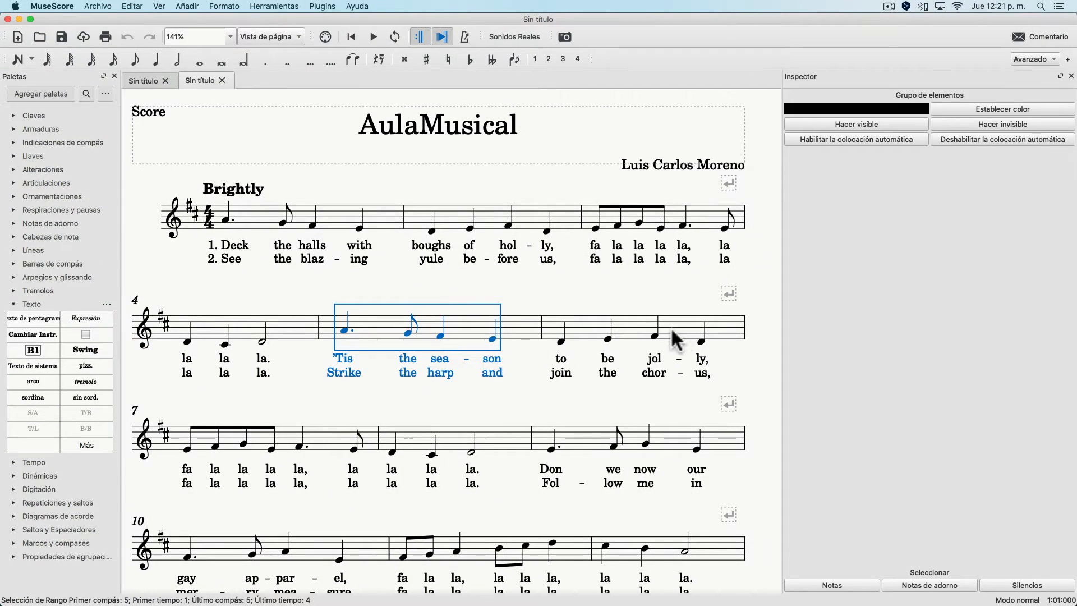
{"action": "left_click", "coordinate": [525, 331]}
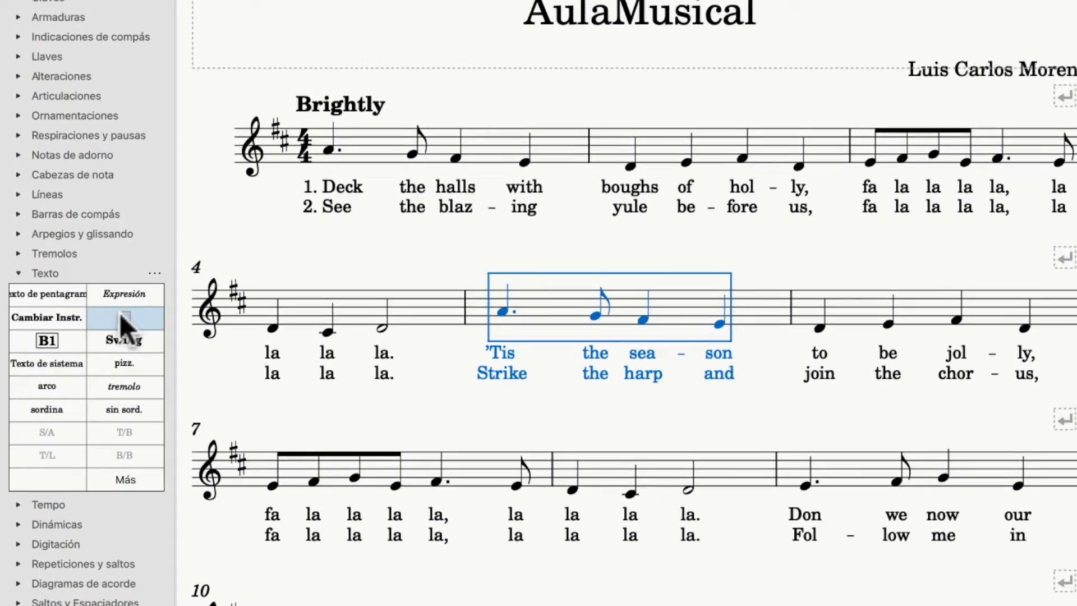
{"action": "left_click_drag", "start_coordinate": [121, 315], "coordinate": [485, 267]}
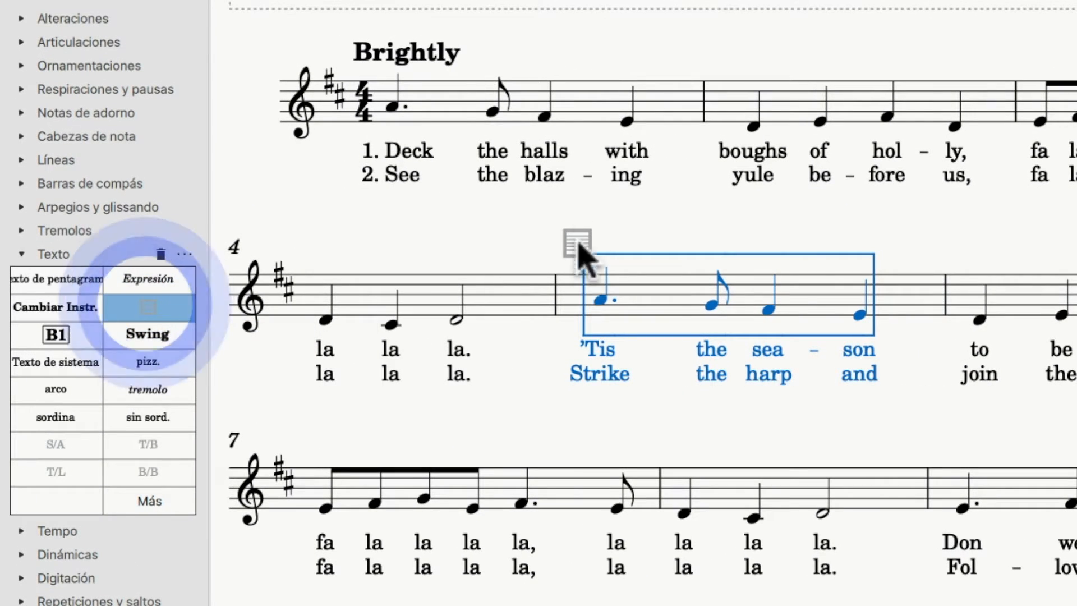
{"action": "left_click_drag", "start_coordinate": [580, 247], "coordinate": [568, 251]}
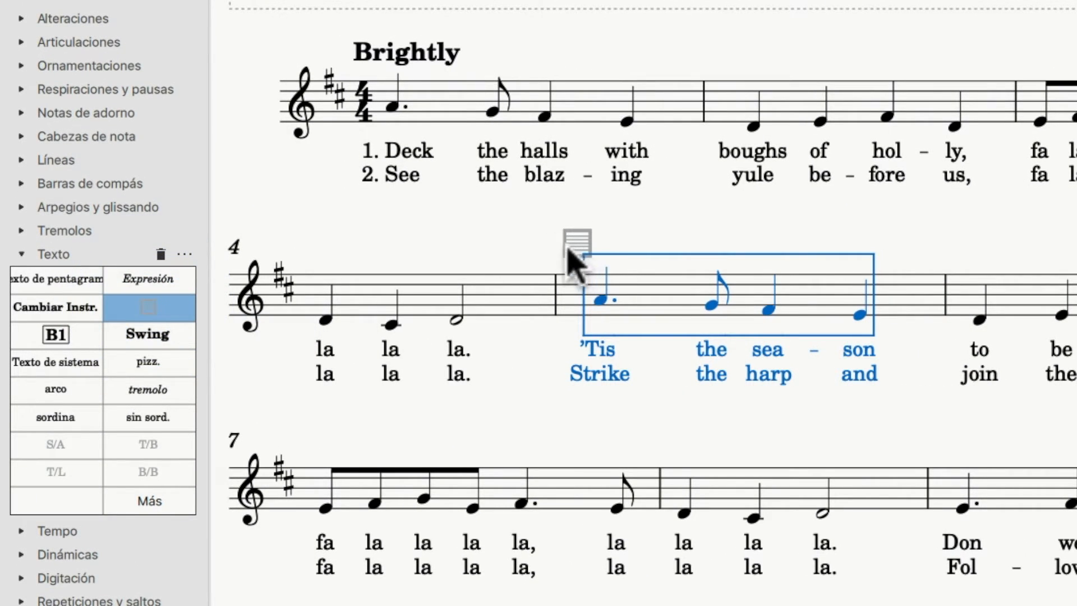
{"action": "left_click", "coordinate": [487, 251]}
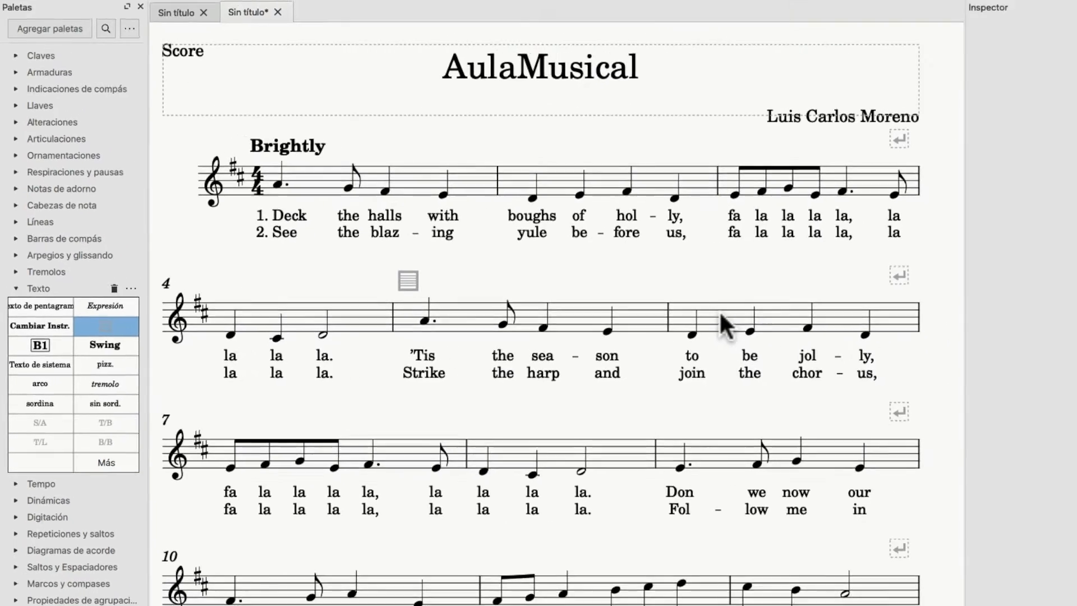
{"action": "left_click", "coordinate": [977, 291]}
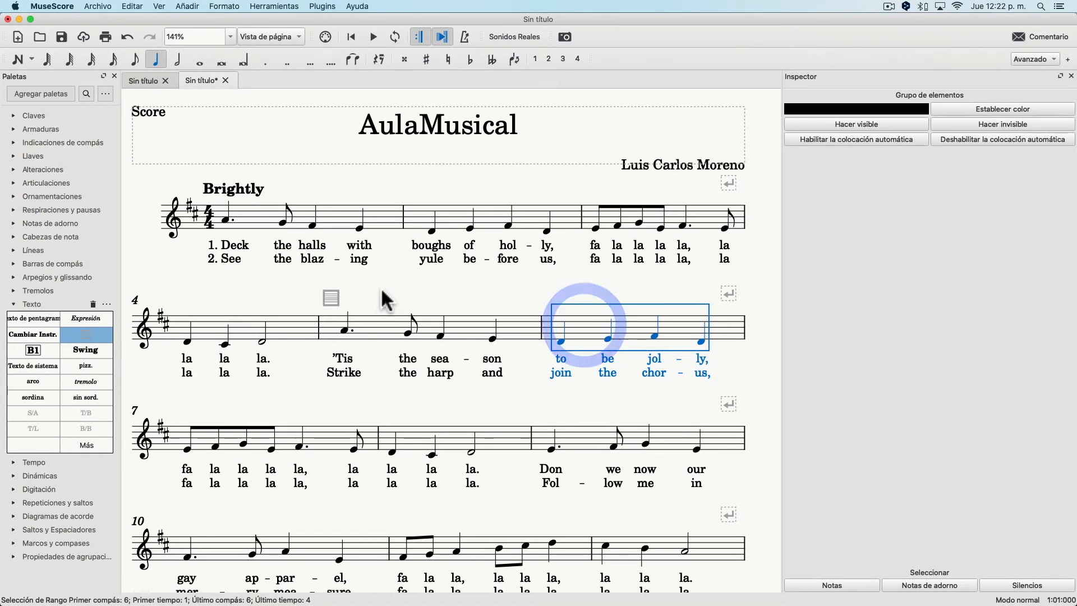
{"action": "left_click", "coordinate": [641, 235]}
{"action": "left_click_drag", "start_coordinate": [327, 284], "coordinate": [332, 307]}
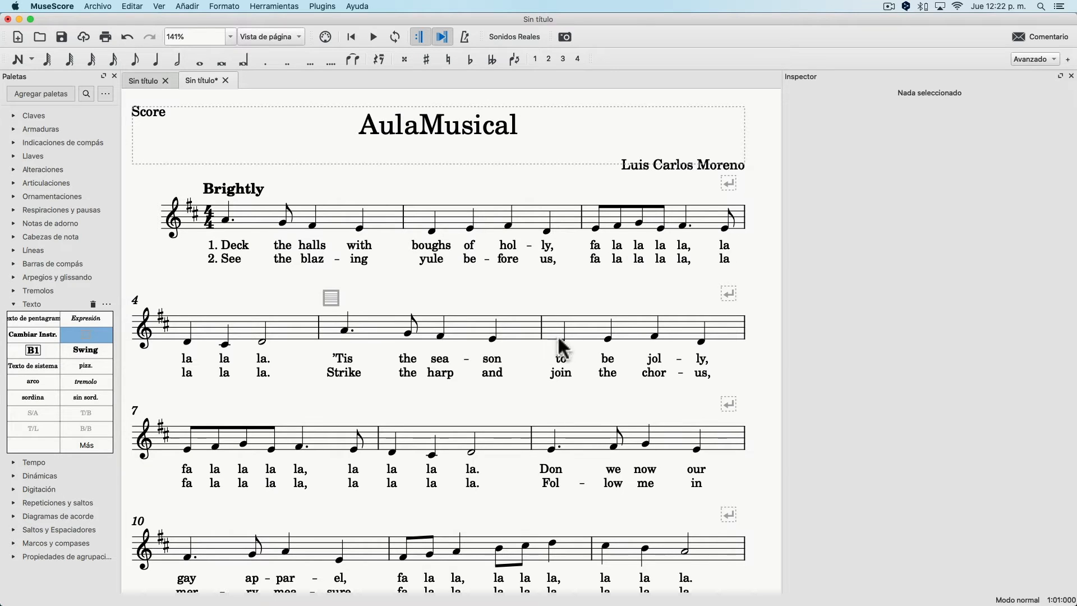
Attach a second staff type change to the start of measure 6
{"action": "left_click", "coordinate": [577, 326]}
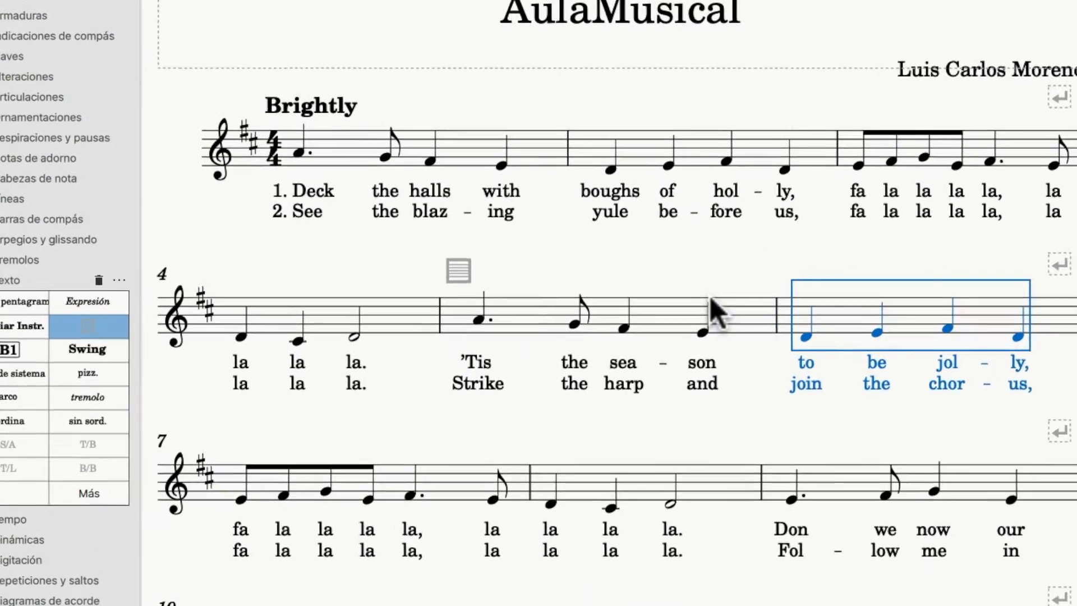
{"action": "left_click", "coordinate": [90, 321]}
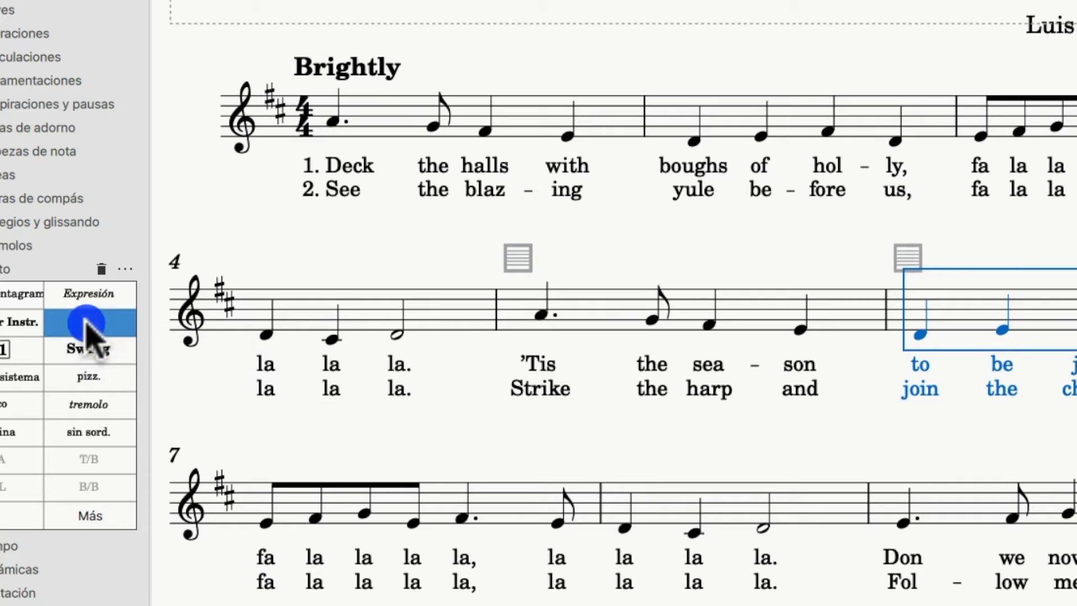
{"action": "left_click", "coordinate": [802, 244]}
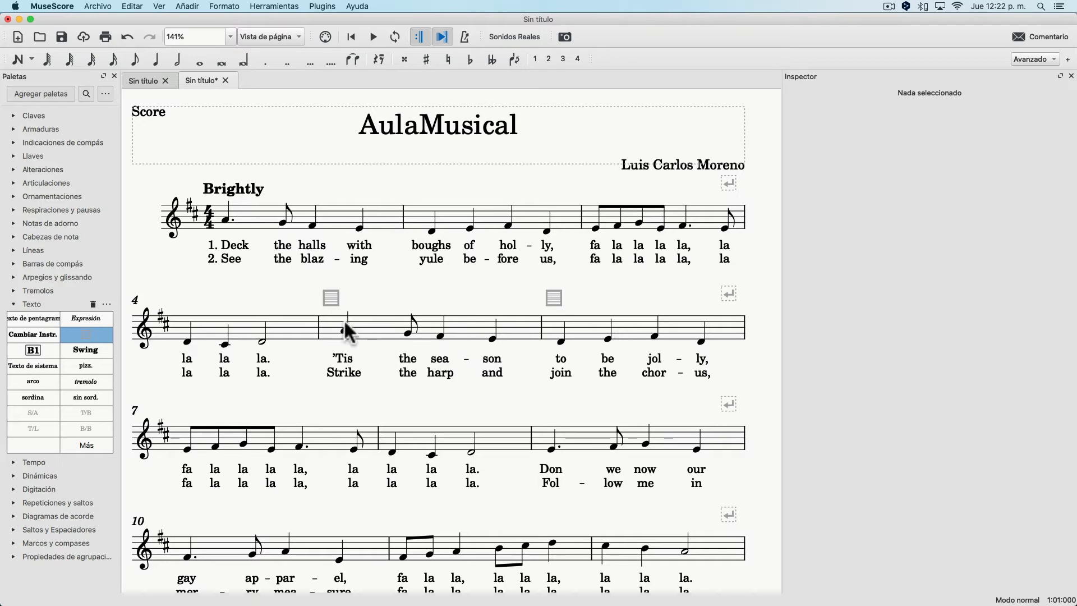
Set the number of lines (Líneas) of measure 5's staff type change to 1
{"action": "left_click", "coordinate": [331, 297]}
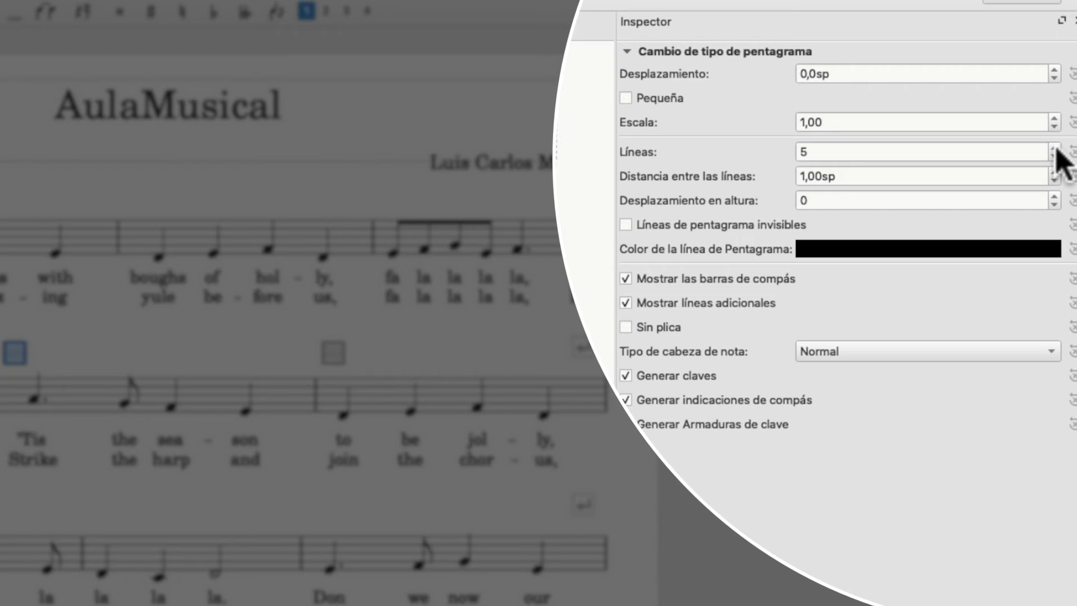
{"action": "left_click", "coordinate": [1055, 158]}
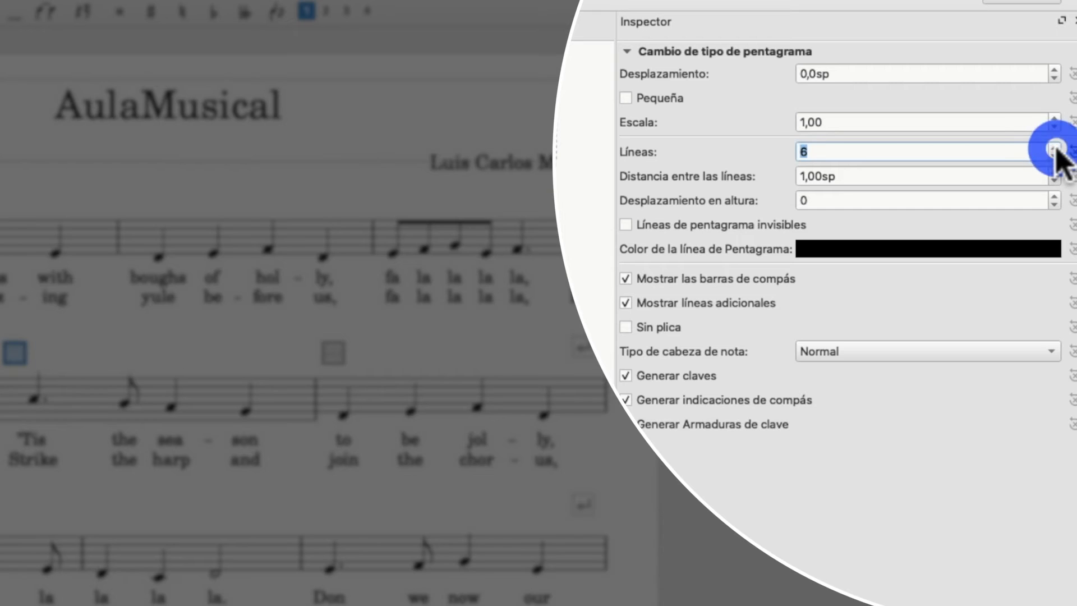
{"action": "left_click", "coordinate": [1055, 159]}
{"action": "left_click", "coordinate": [1055, 159]}
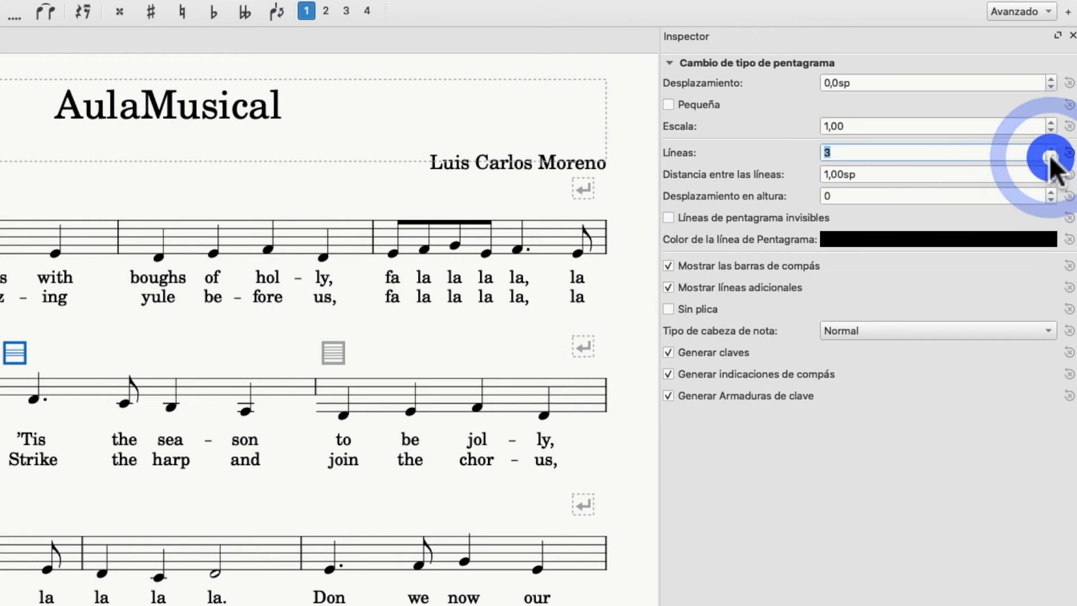
{"action": "left_click", "coordinate": [1055, 158]}
{"action": "left_click", "coordinate": [1054, 158]}
{"action": "scroll", "coordinate": [55, 390], "scroll_direction": "up", "scroll_amount": 1}
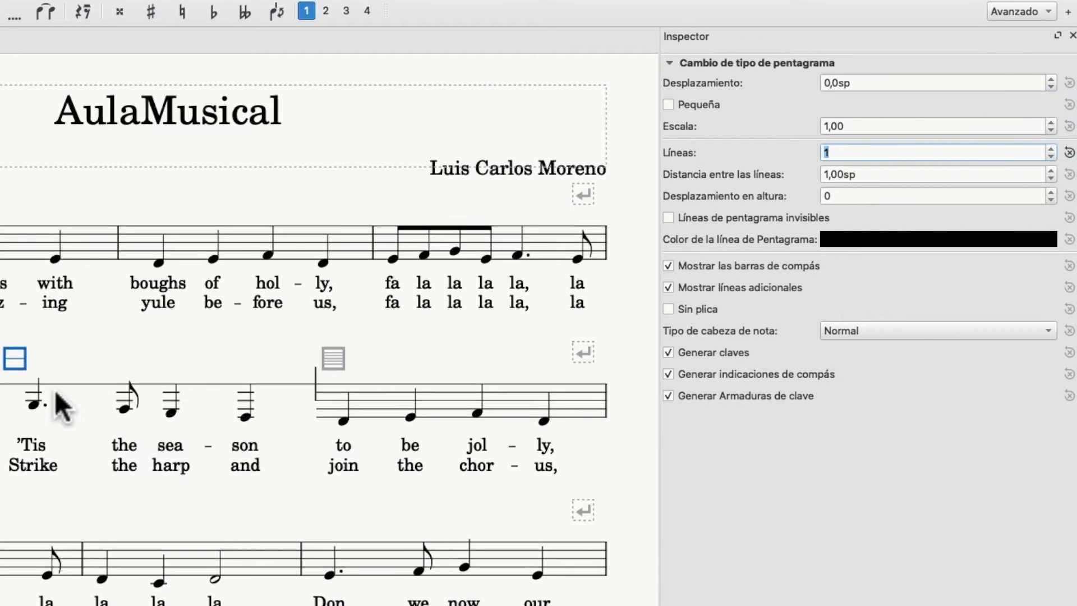
{"action": "scroll", "coordinate": [96, 376], "scroll_direction": "down", "scroll_amount": 1}
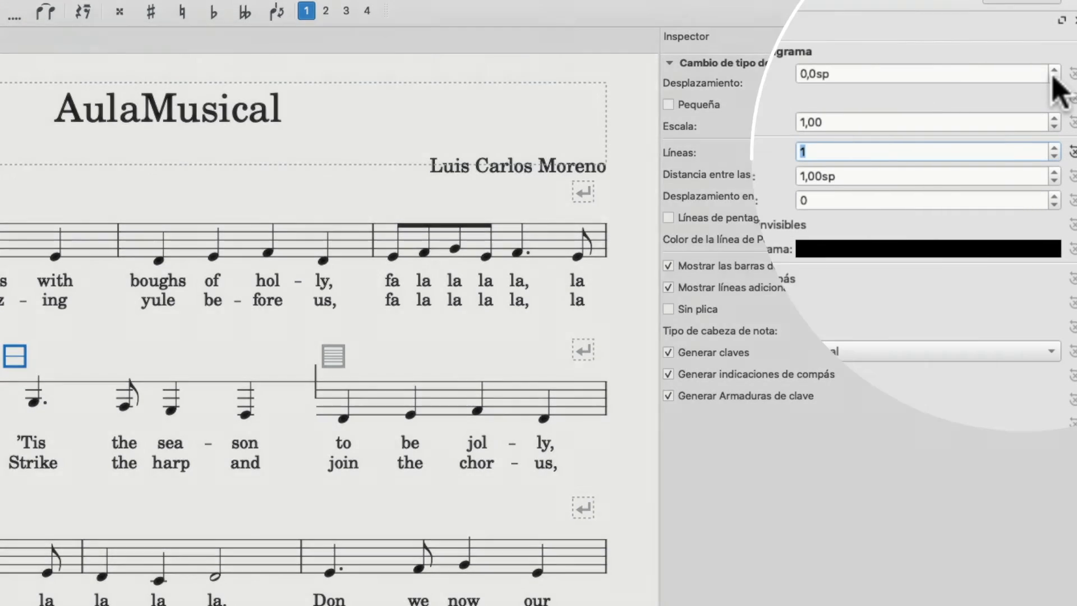
Set the offset (Desplazamiento) of measure 5's staff type change to 2,0sp
{"action": "left_click", "coordinate": [1051, 87]}
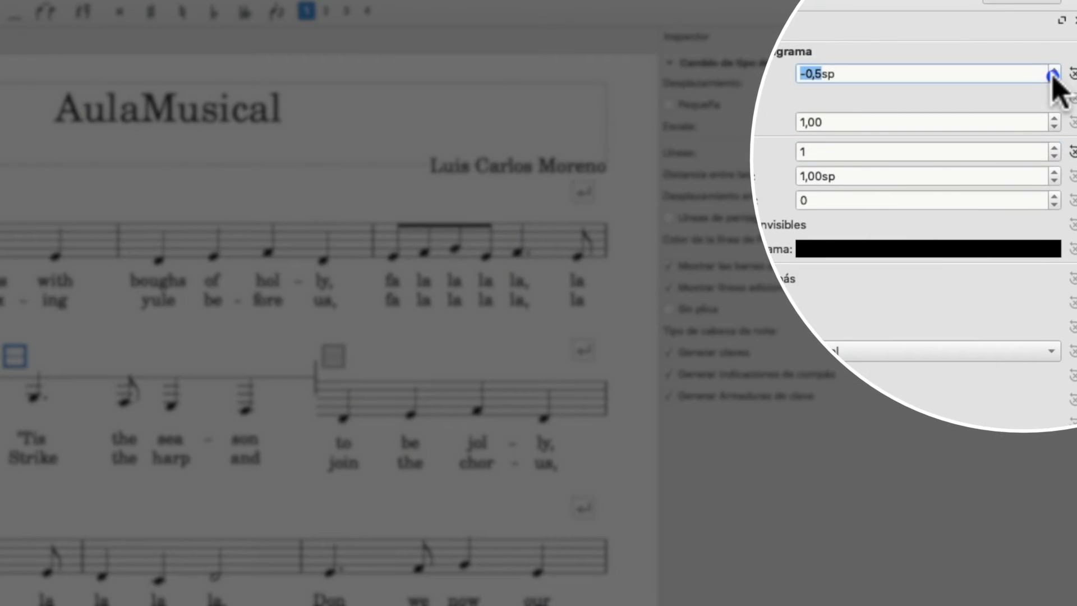
{"action": "left_click", "coordinate": [1054, 71]}
{"action": "left_click", "coordinate": [1055, 71]}
{"action": "left_click", "coordinate": [1055, 70]}
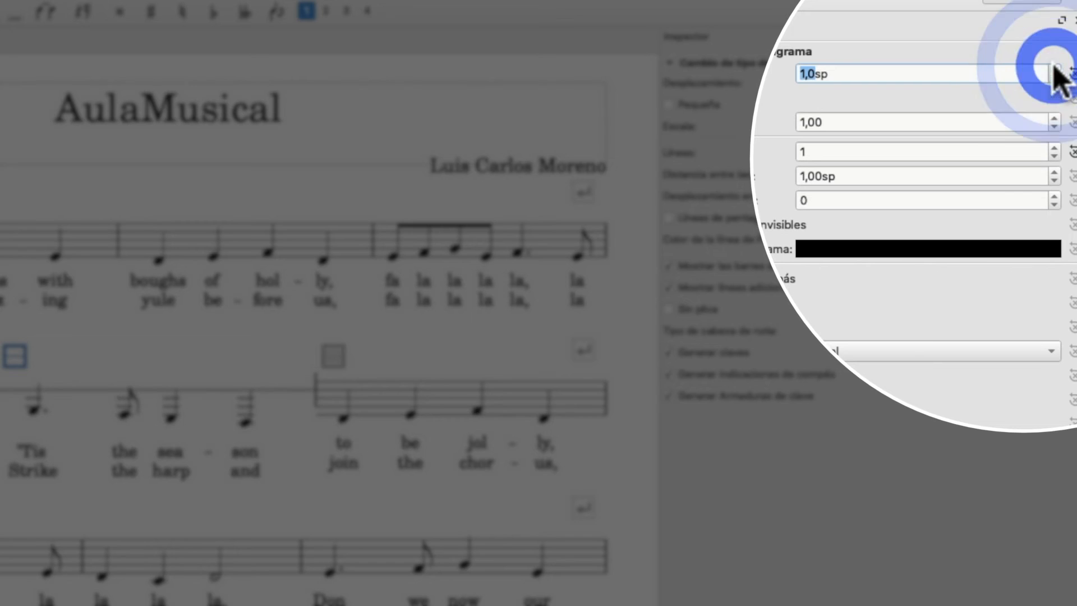
{"action": "left_click", "coordinate": [1055, 69]}
{"action": "left_click", "coordinate": [1052, 79]}
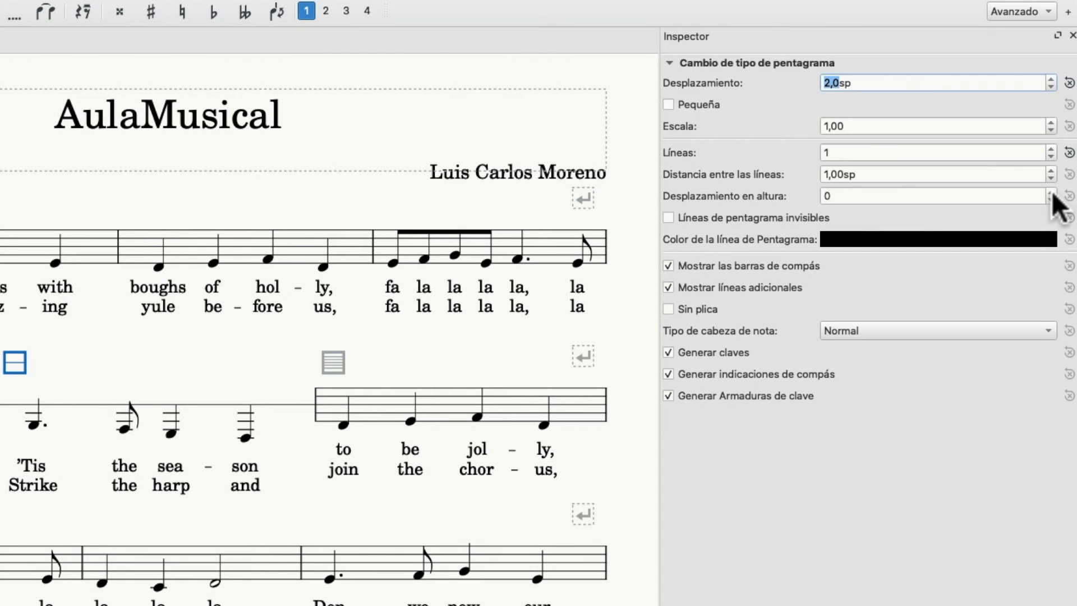
Lower the height offset (Desplazamiento en altura) of measure 5's staff type change until the first note sits on the single line
{"action": "left_click", "coordinate": [1051, 200]}
{"action": "left_click", "coordinate": [1052, 200]}
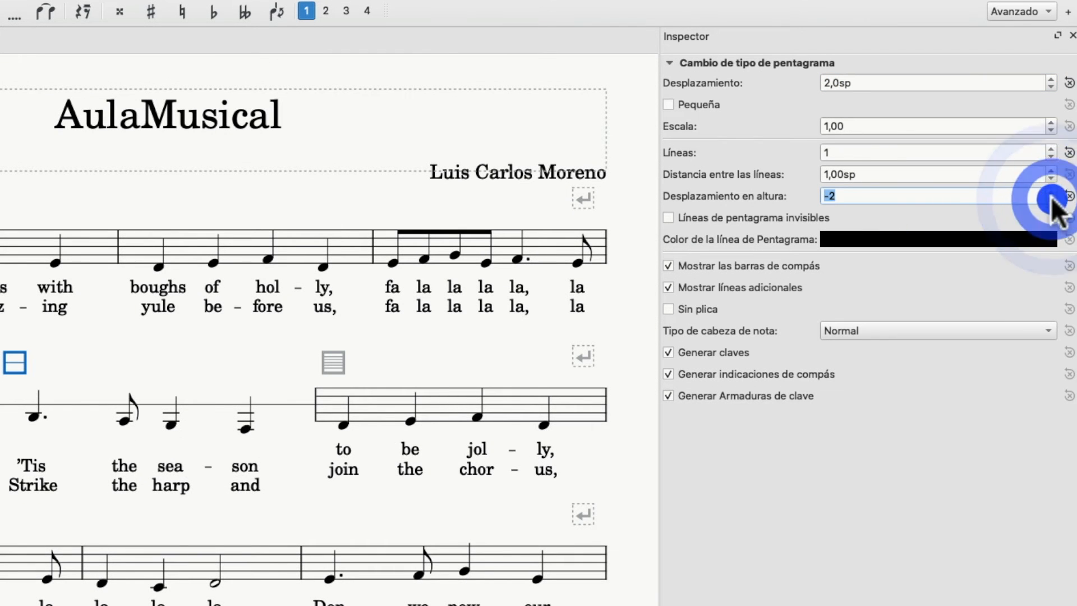
{"action": "left_click", "coordinate": [1052, 200]}
{"action": "left_click", "coordinate": [1051, 200]}
{"action": "left_click", "coordinate": [1051, 200]}
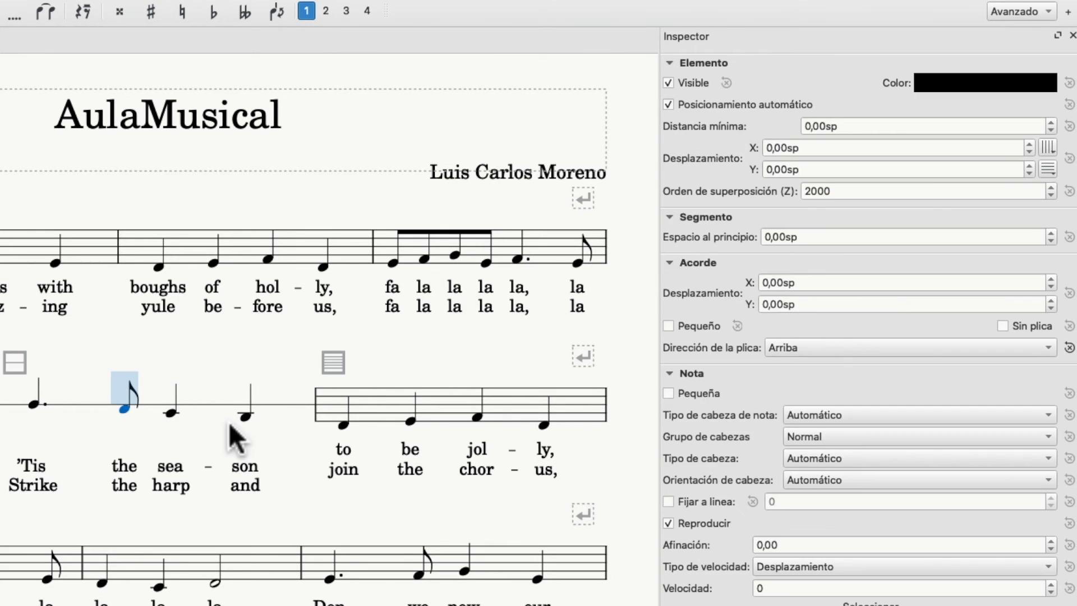
Raise the second, third and fourth notes of measure 5 onto the single staff line, undoing the stray high note
{"action": "key", "text": "Up"}
{"action": "key", "text": "Up"}
{"action": "key", "text": "Right"}
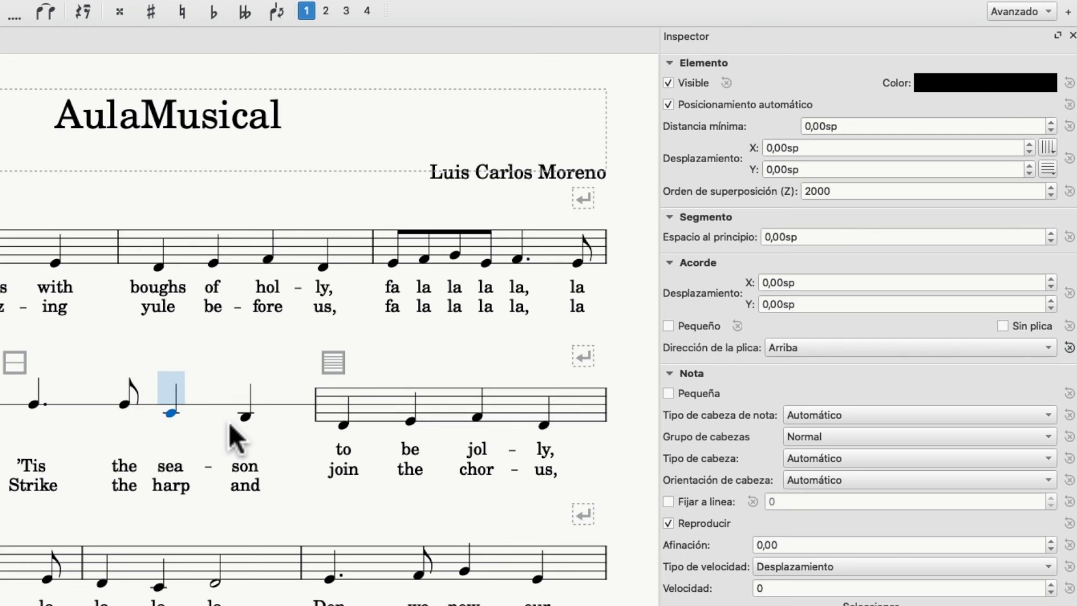
{"action": "key", "text": "Up"}
{"action": "key", "text": "Up"}
{"action": "key", "text": "Up"}
{"action": "key", "text": "shift+Right"}
{"action": "key", "text": "Right"}
{"action": "key", "text": "Up"}
{"action": "key", "text": "Up"}
{"action": "key", "text": "Up"}
{"action": "key", "text": "Up"}
{"action": "key", "text": "Up"}
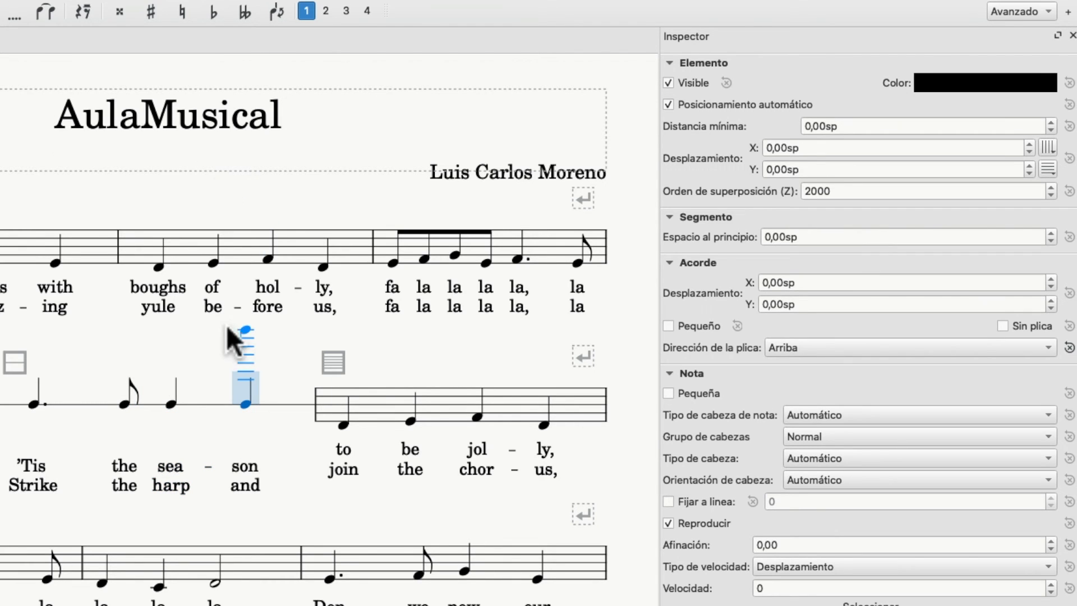
{"action": "left_click", "coordinate": [245, 381]}
{"action": "key", "text": "ctrl+z"}
Change all noteheads in measure 5 to the X notehead
{"action": "left_click", "coordinate": [65, 399]}
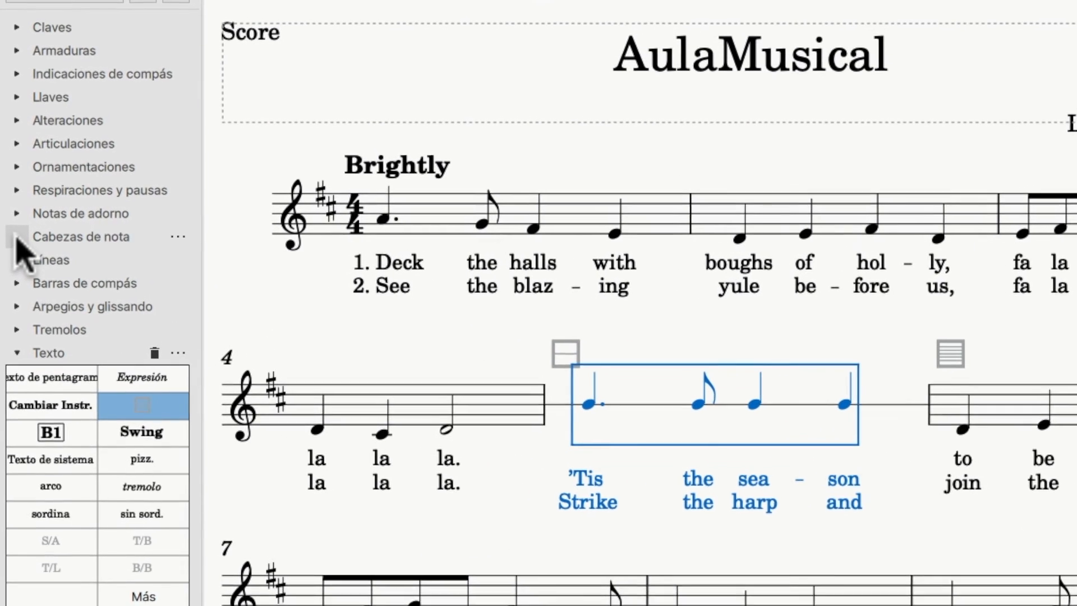
{"action": "left_click", "coordinate": [17, 237]}
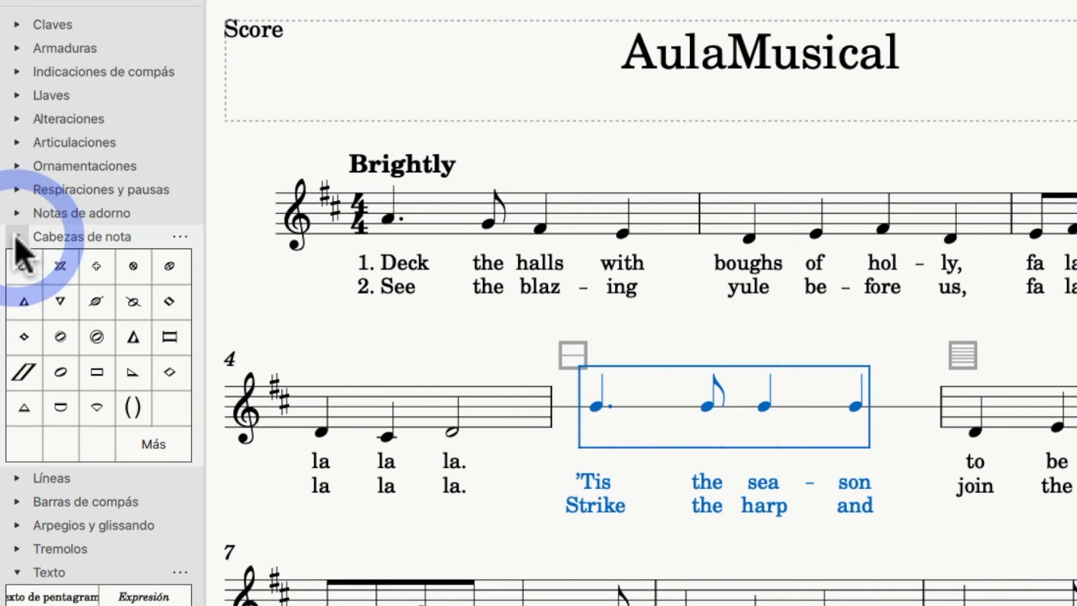
{"action": "left_click", "coordinate": [60, 267]}
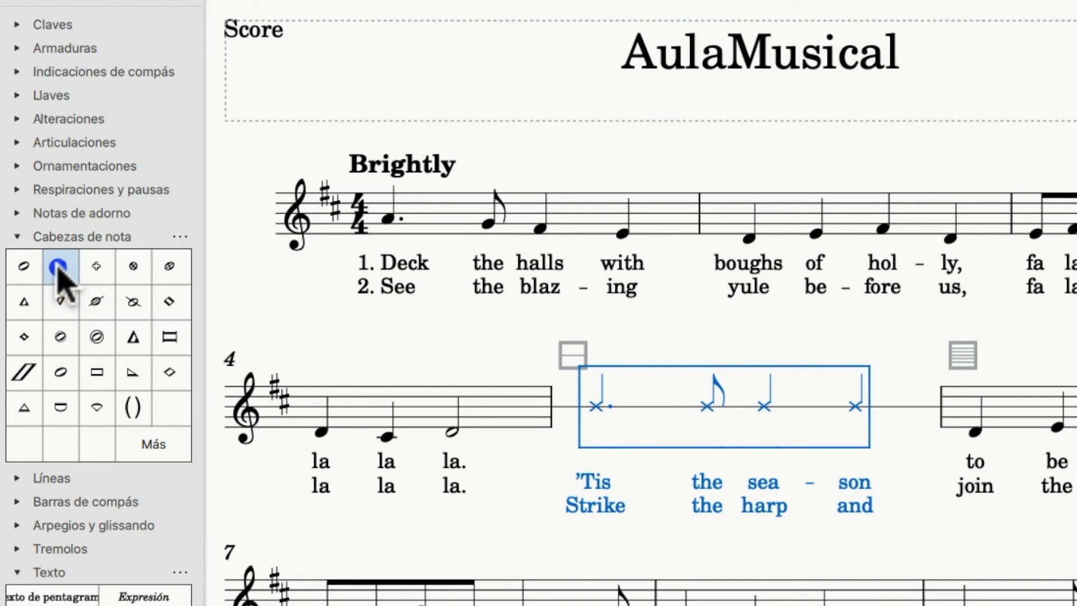
{"action": "left_click", "coordinate": [808, 334]}
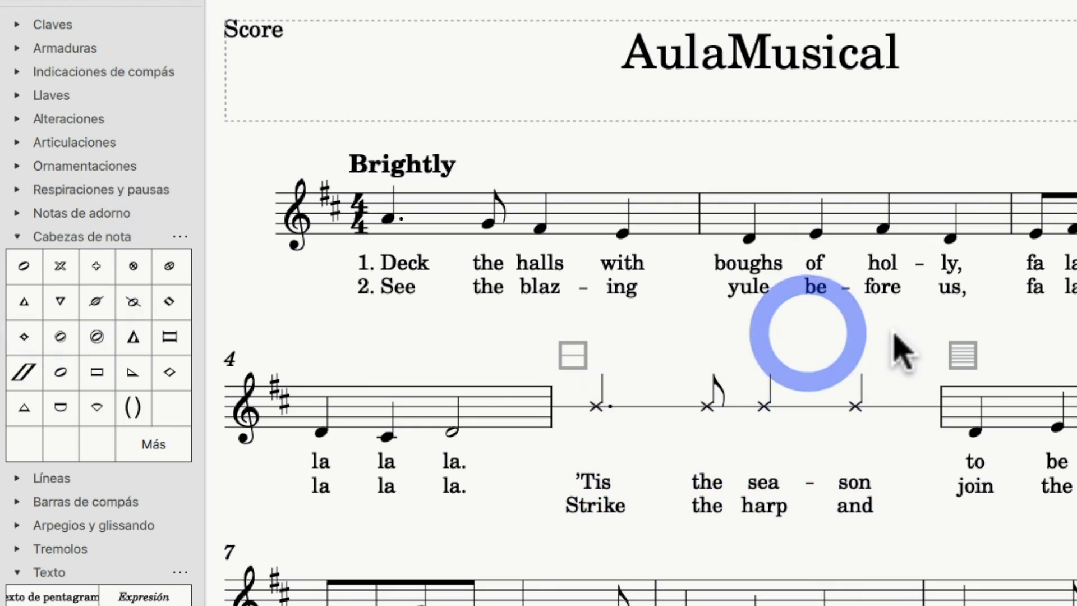